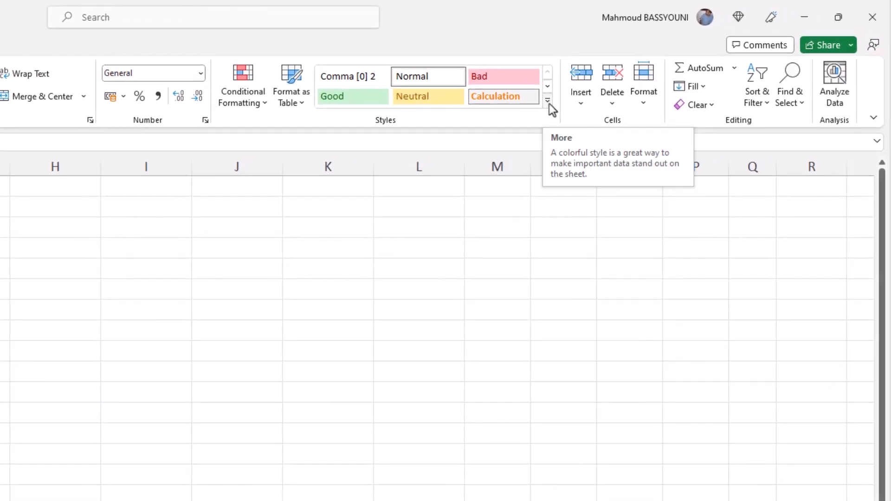
# Apply the Heading 1 cell style to the header row, A1:E1.
pyautogui.click(549, 105)
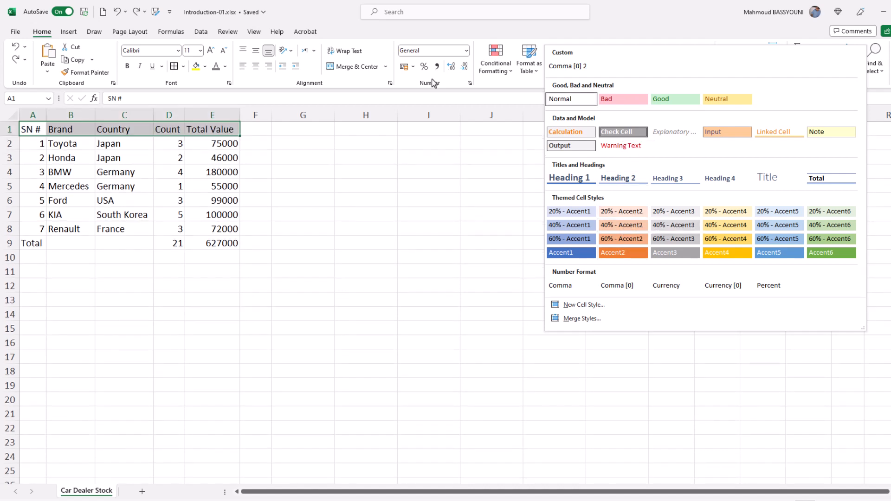
pyautogui.click(58, 138)
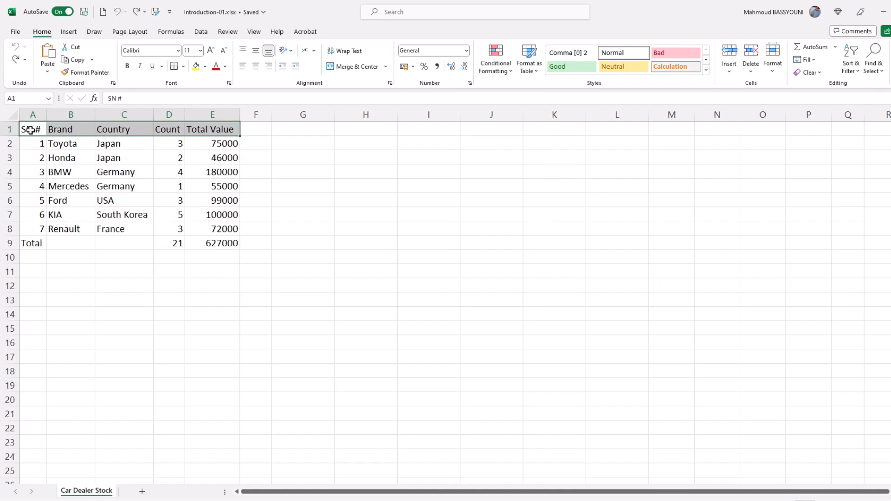
pyautogui.click(227, 67)
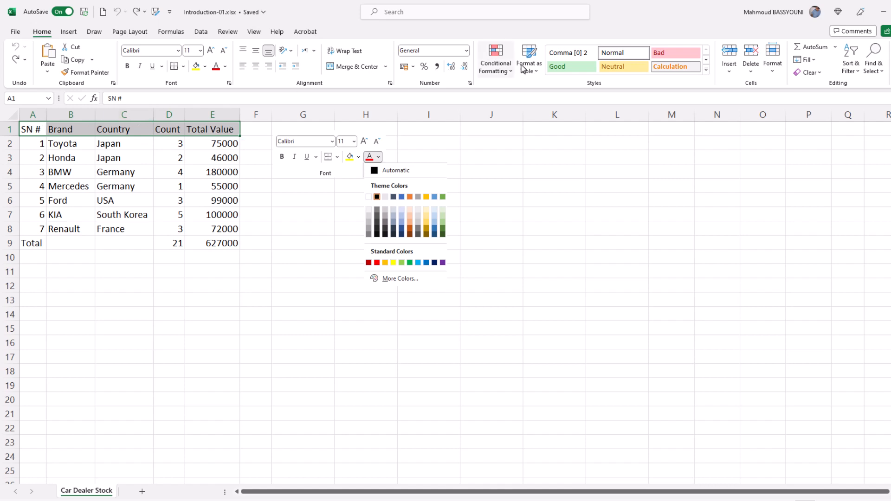
pyautogui.click(706, 69)
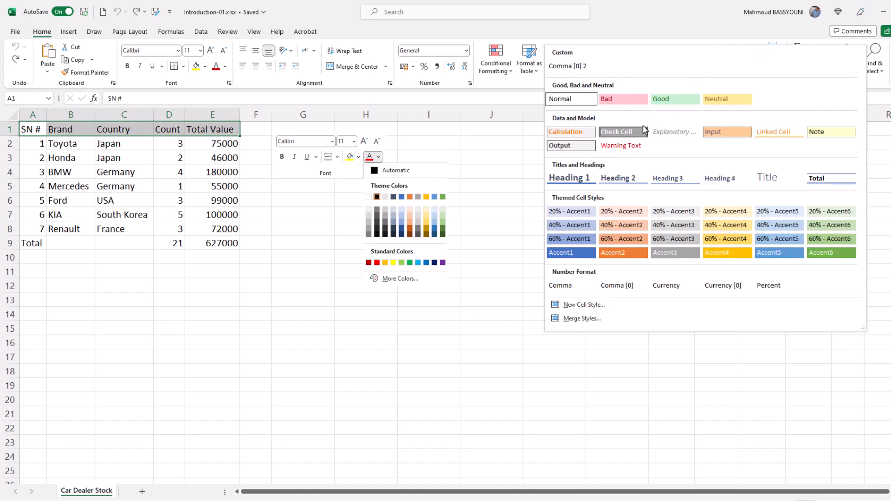
pyautogui.click(569, 178)
# Examine the theme colors offered for the font of the SN # header cell.
pyautogui.click(25, 134)
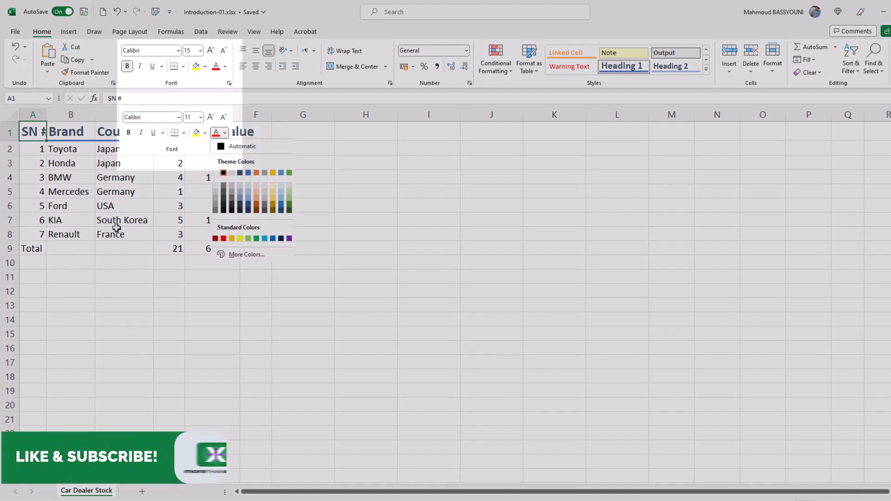
pyautogui.click(227, 66)
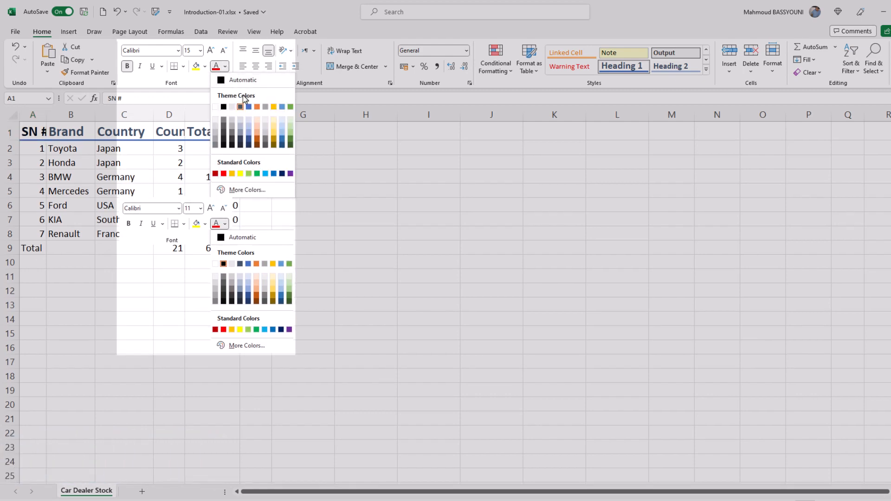
pyautogui.click(277, 8)
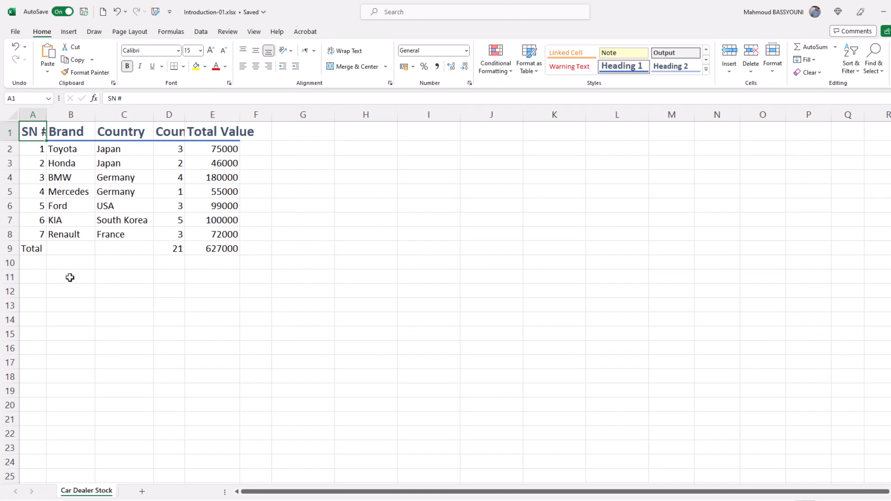
# Apply the 60% - Accent1 cell style to the serial numbers in A2:A8 and the total values in E2:E8.
pyautogui.click(38, 253)
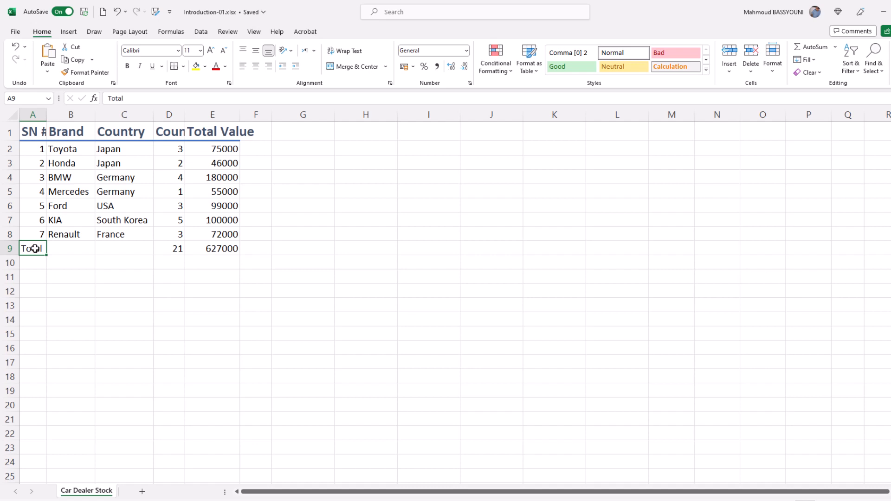
pyautogui.moveTo(37, 147); pyautogui.dragTo(39, 230)
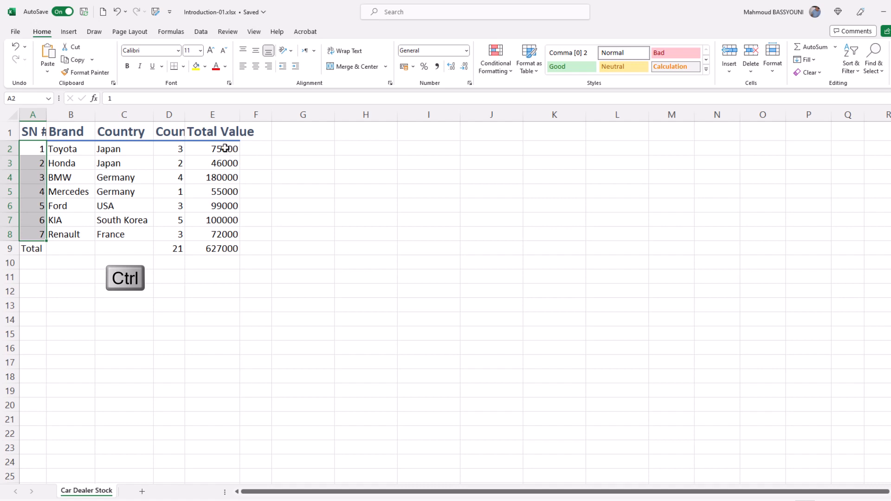
pyautogui.moveTo(225, 148); pyautogui.dragTo(212, 234)
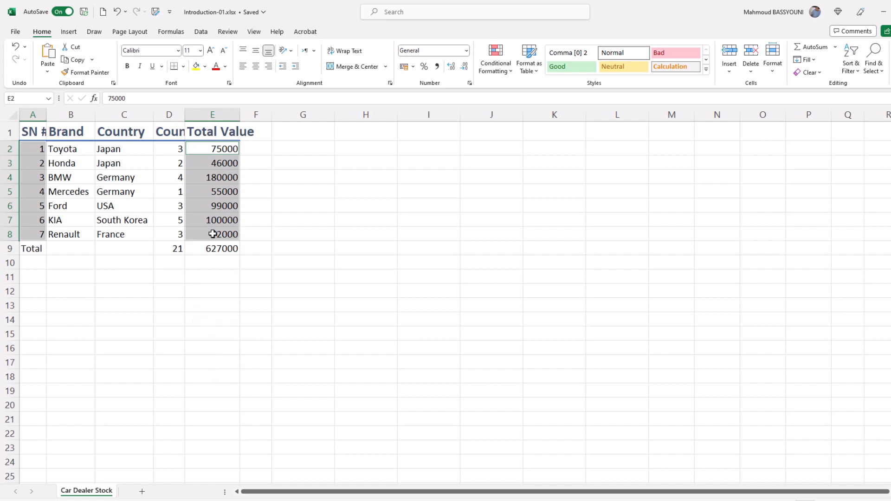
pyautogui.click(705, 69)
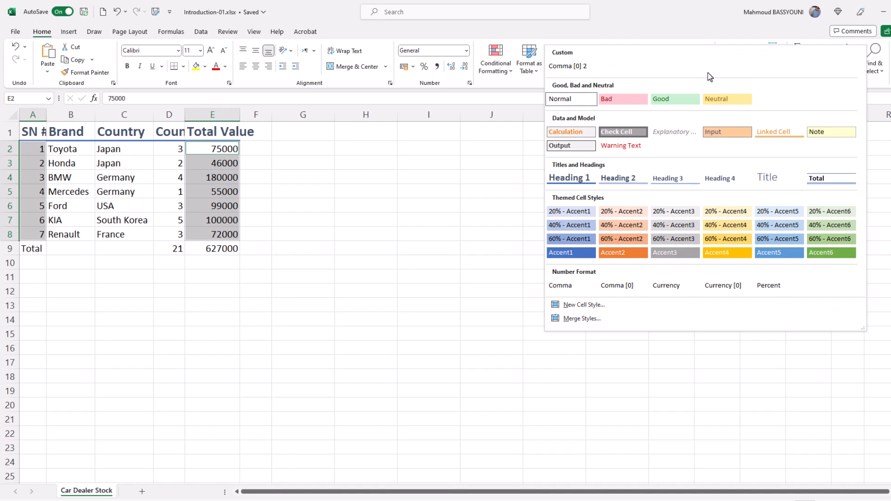
pyautogui.click(583, 243)
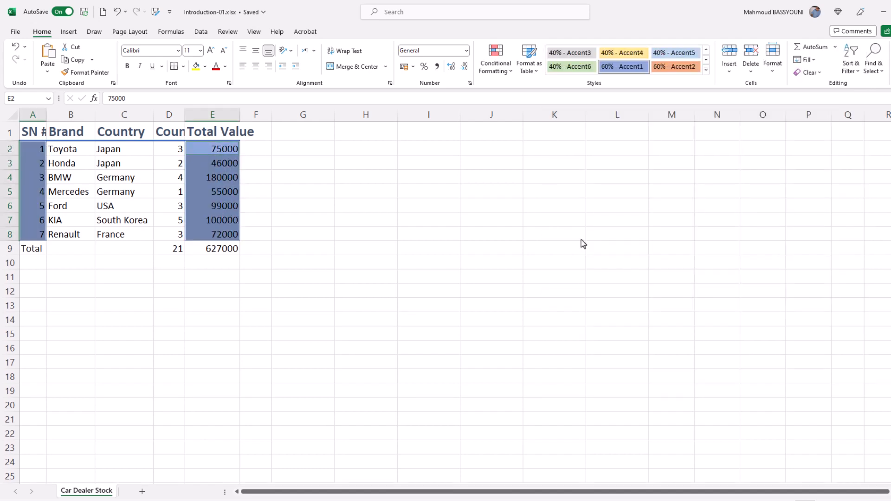
# Apply the 20% - Accent1 cell style to the brand, country and count data in B2:D8.
pyautogui.click(71, 148)
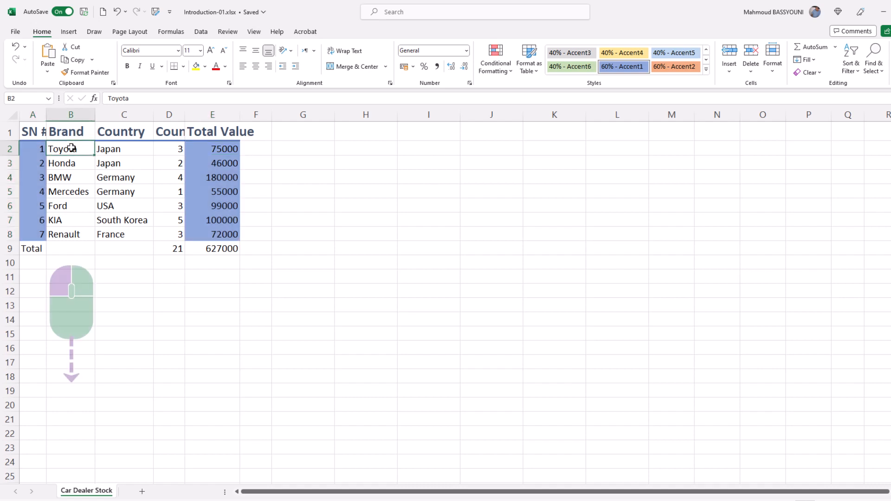
pyautogui.moveTo(71, 148); pyautogui.dragTo(169, 234)
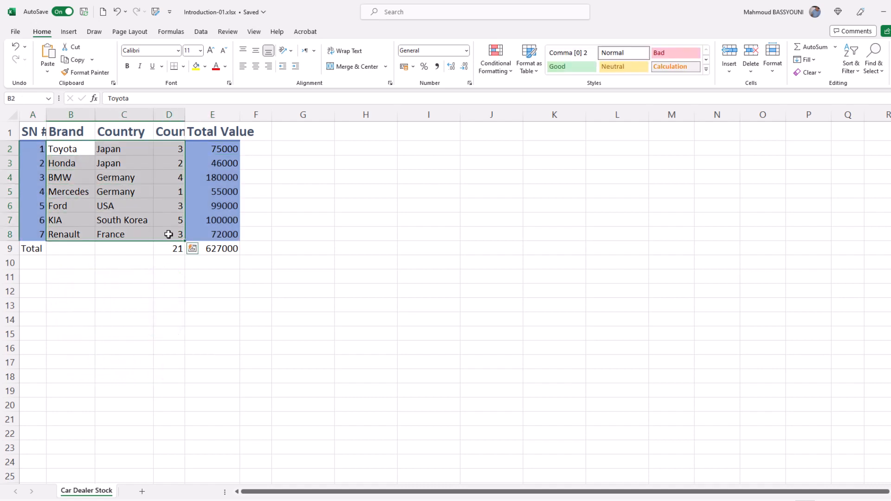
pyautogui.click(707, 70)
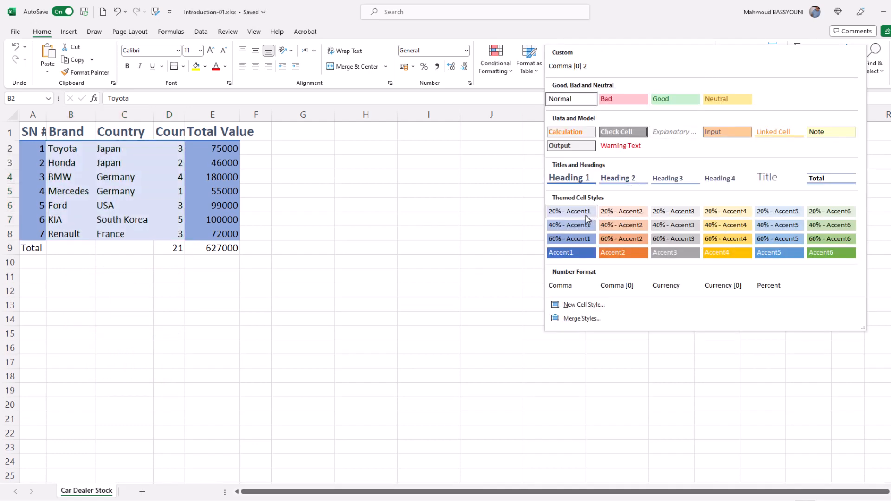
pyautogui.click(570, 212)
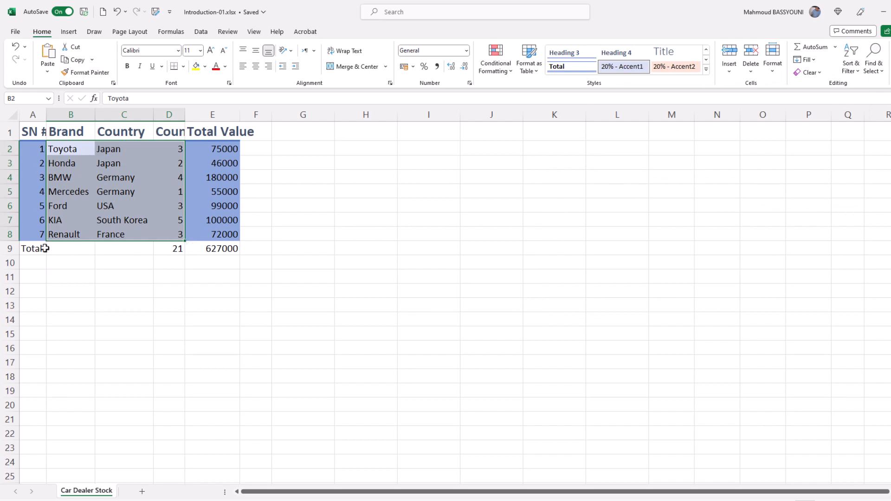
# Apply the Total cell style to the total row, A9:E9.
pyautogui.moveTo(45, 248); pyautogui.dragTo(213, 248)
pyautogui.click(706, 69)
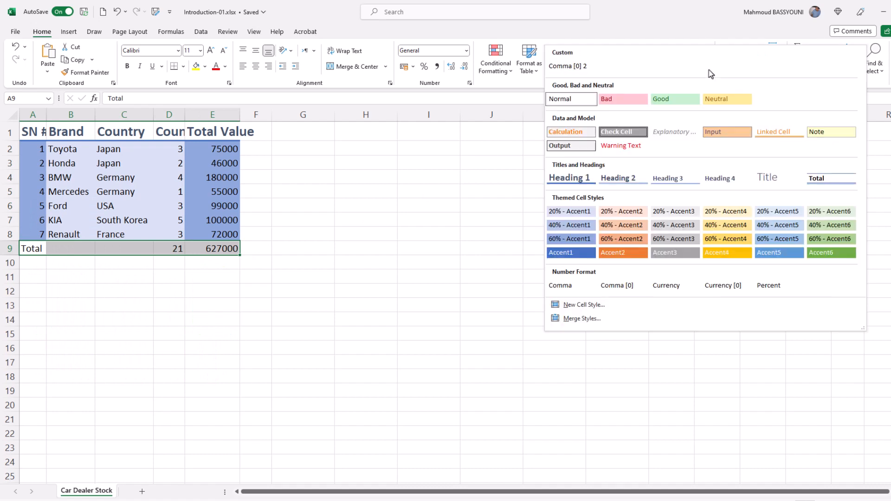
pyautogui.click(816, 181)
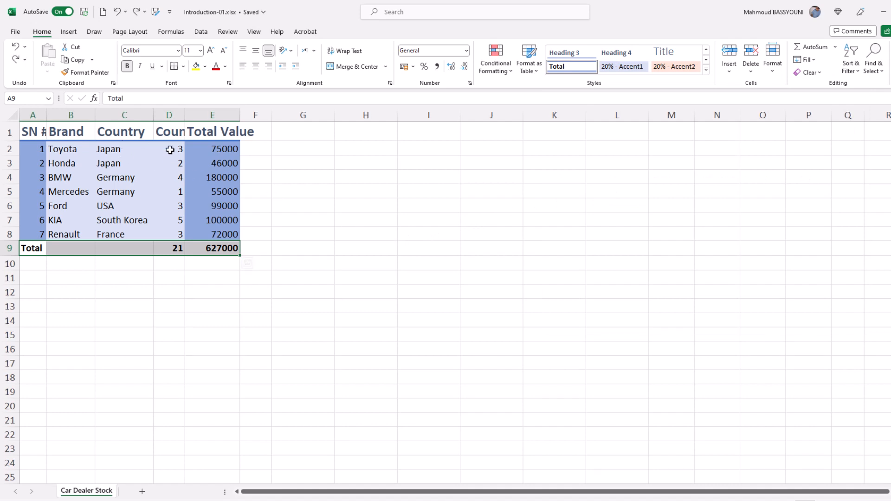
# Move the whole table from A1:E9 so that it starts in cell G1.
pyautogui.click(40, 131)
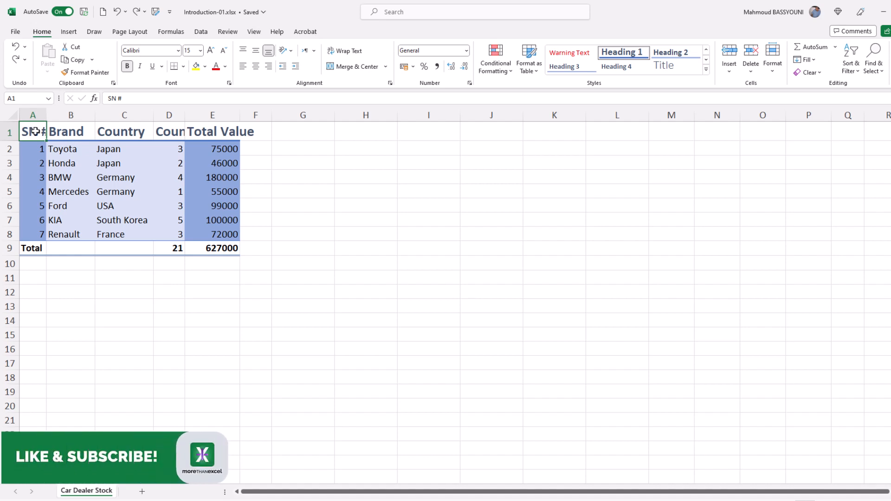
pyautogui.moveTo(33, 130); pyautogui.dragTo(218, 248)
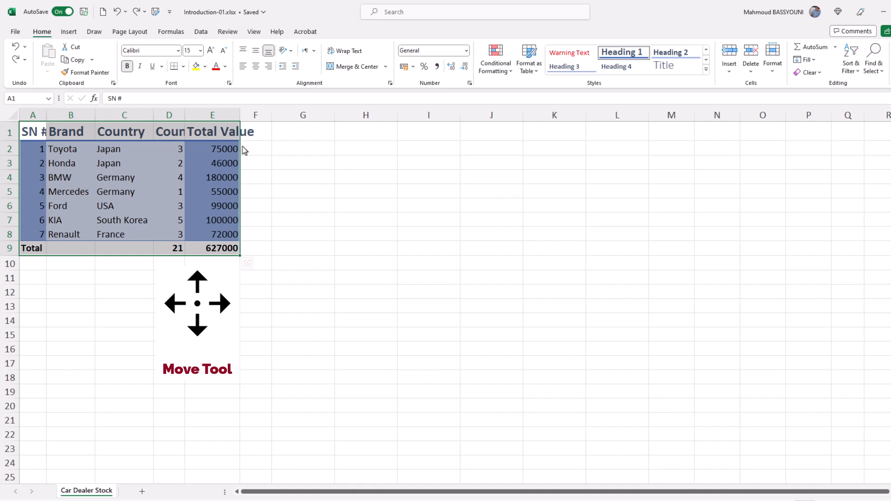
pyautogui.moveTo(241, 149); pyautogui.dragTo(534, 152)
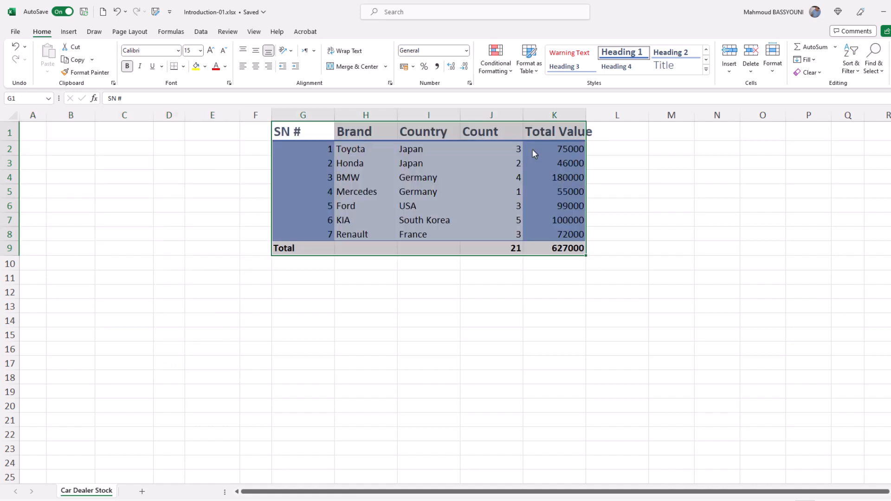
pyautogui.click(36, 133)
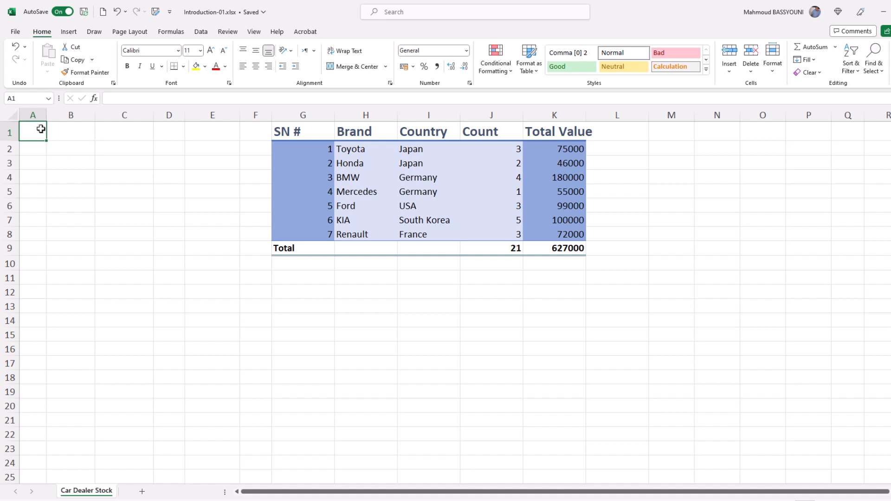
# Apply the Mesh theme to the workbook.
pyautogui.click(124, 34)
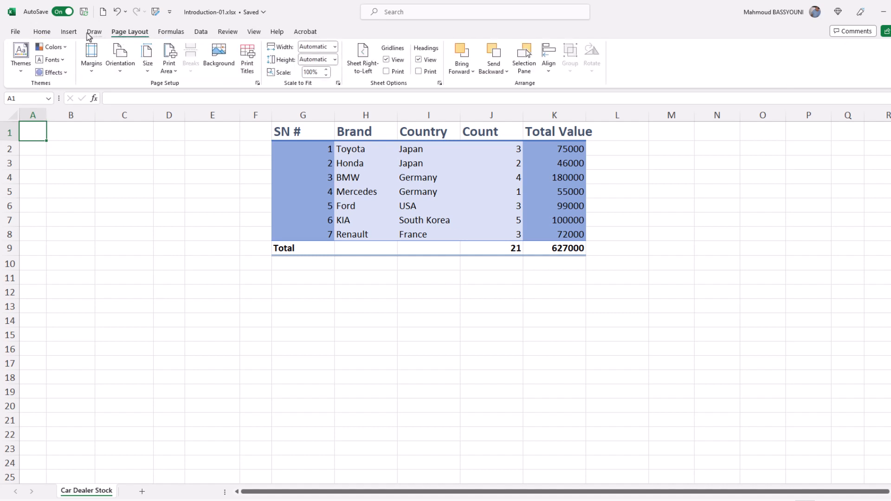
pyautogui.click(24, 72)
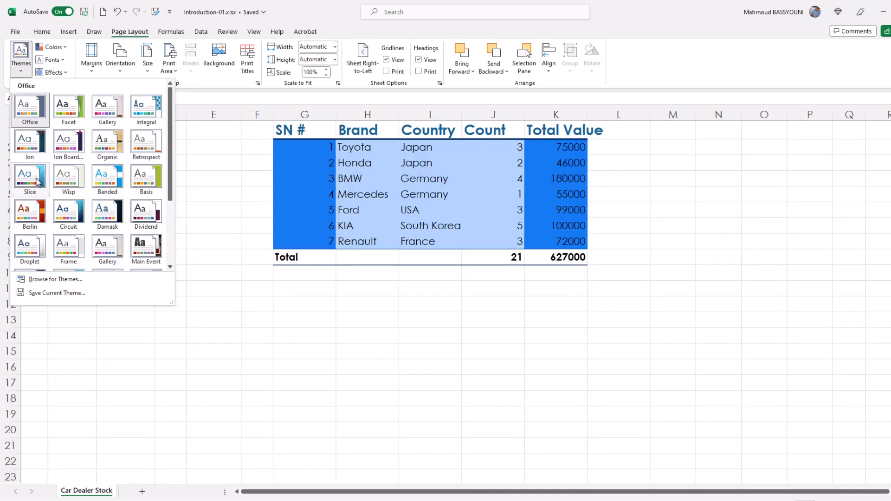
pyautogui.scroll(-3, 40, 226)
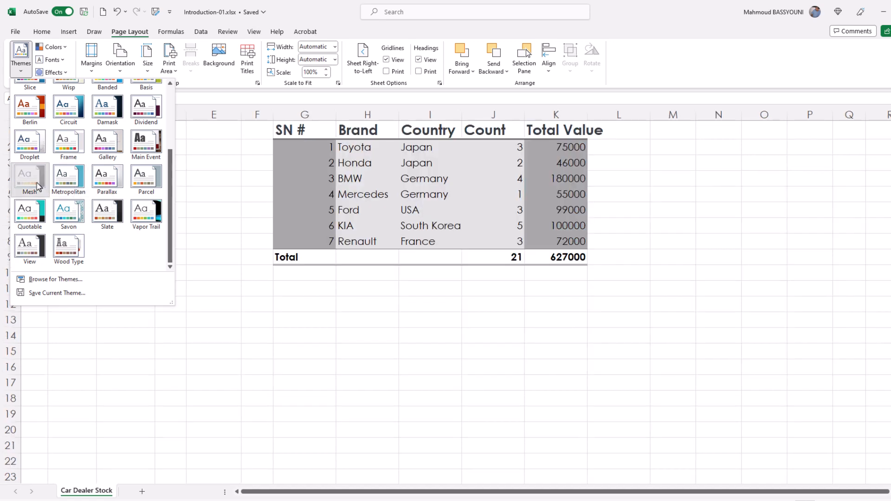
pyautogui.click(37, 187)
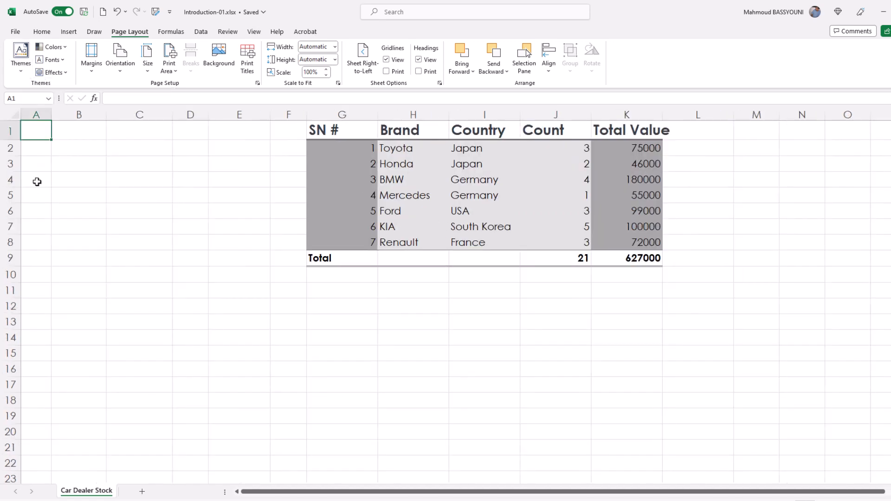
# Review the cell styles available under the Mesh theme for the SN # header in G1.
pyautogui.click(324, 131)
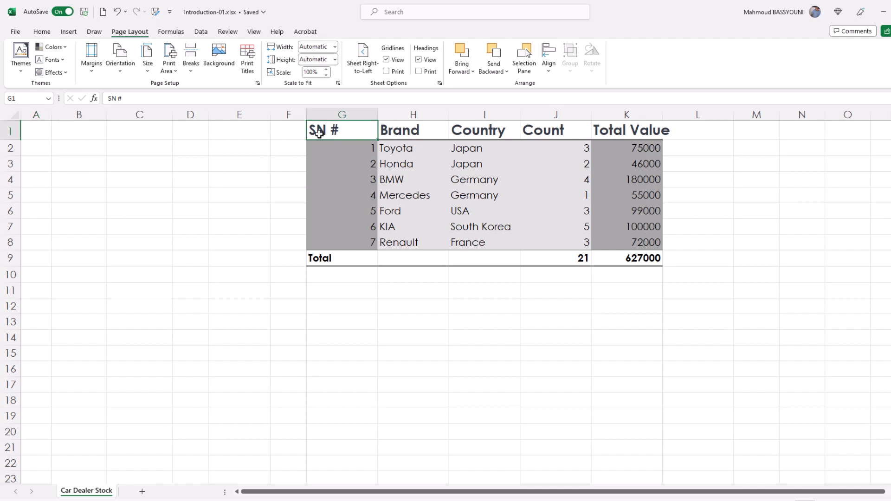
pyautogui.click(44, 33)
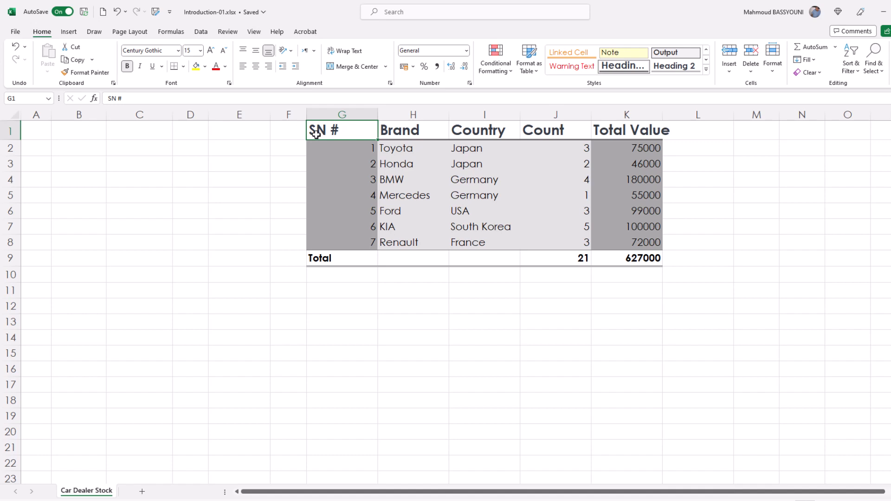
pyautogui.click(706, 70)
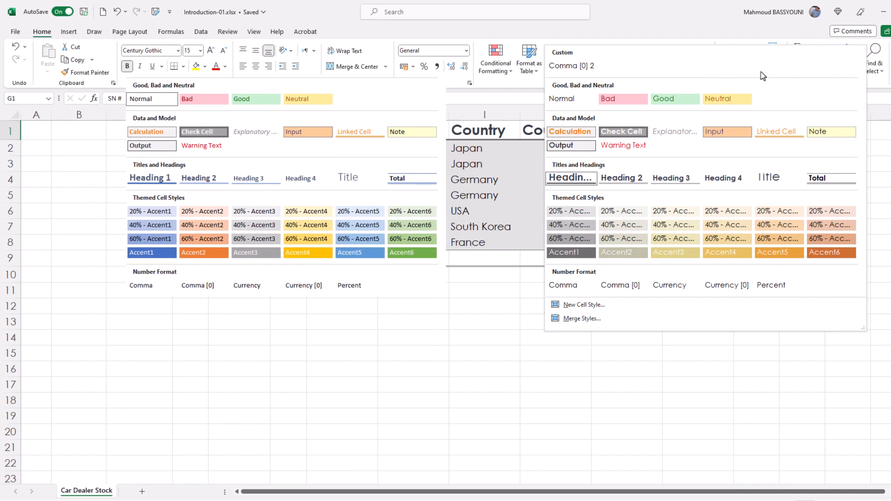
pyautogui.click(153, 144)
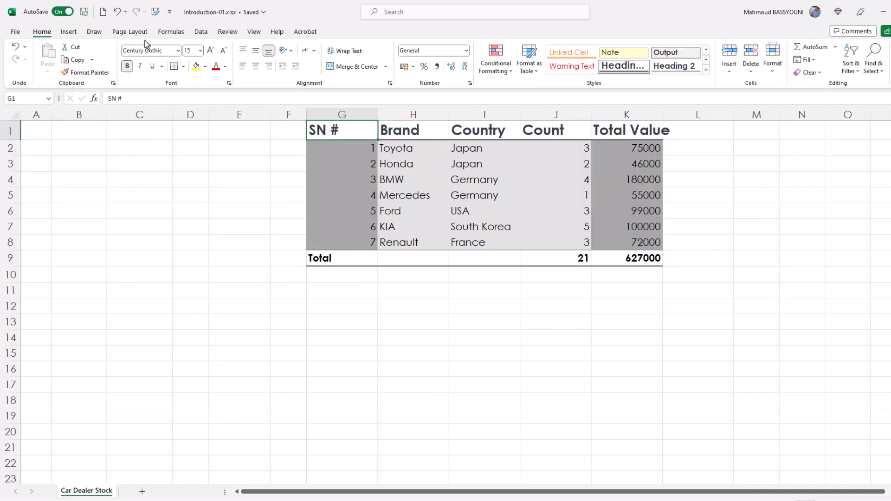
# Change the workbook's theme colors to the Green color set.
pyautogui.click(122, 32)
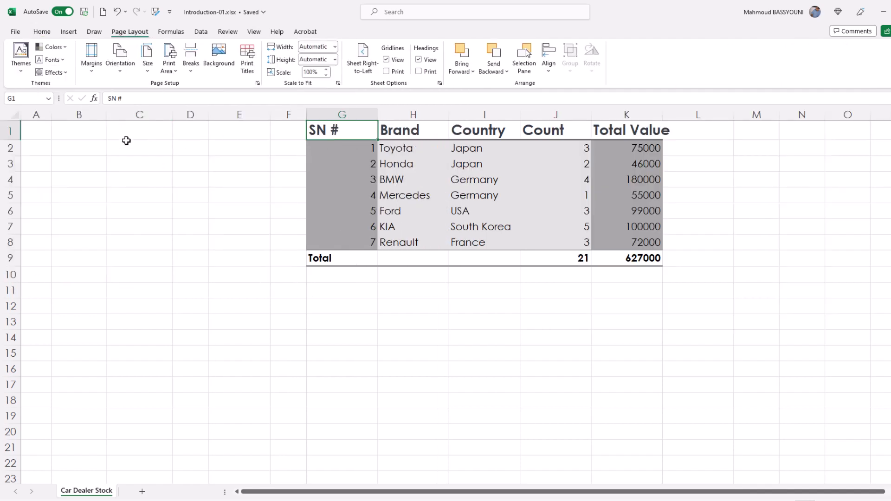
pyautogui.click(43, 130)
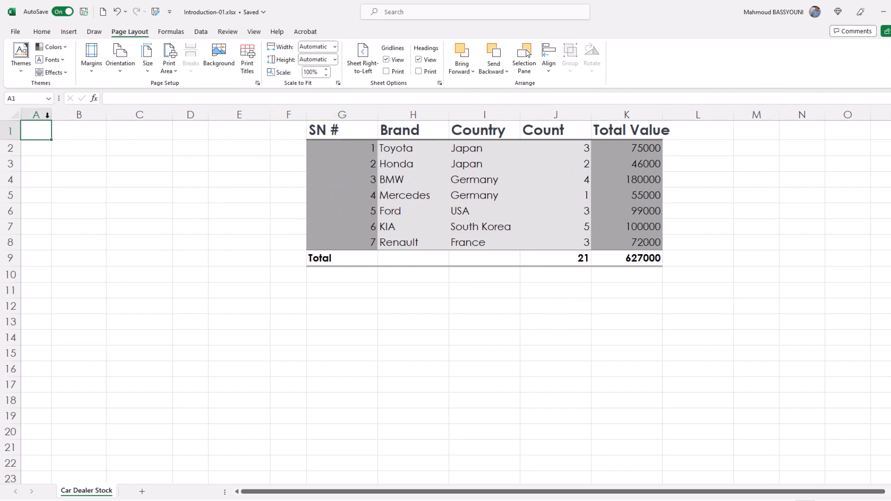
pyautogui.click(64, 48)
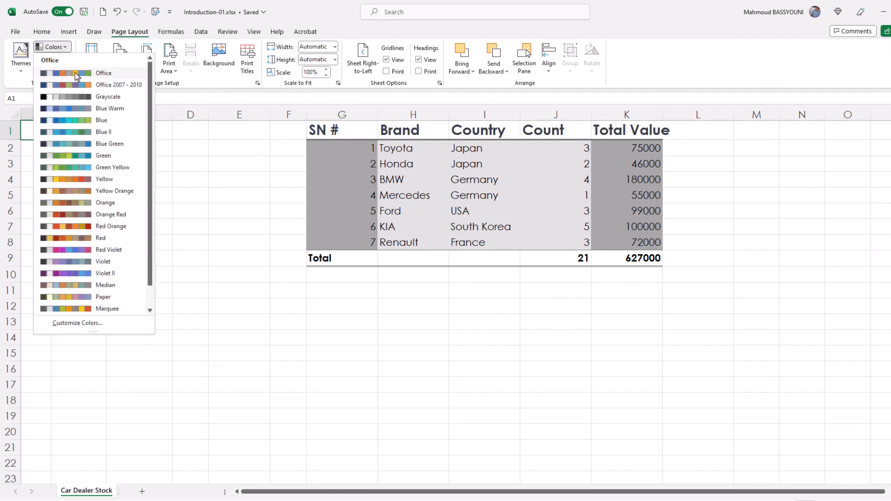
pyautogui.press('Escape')
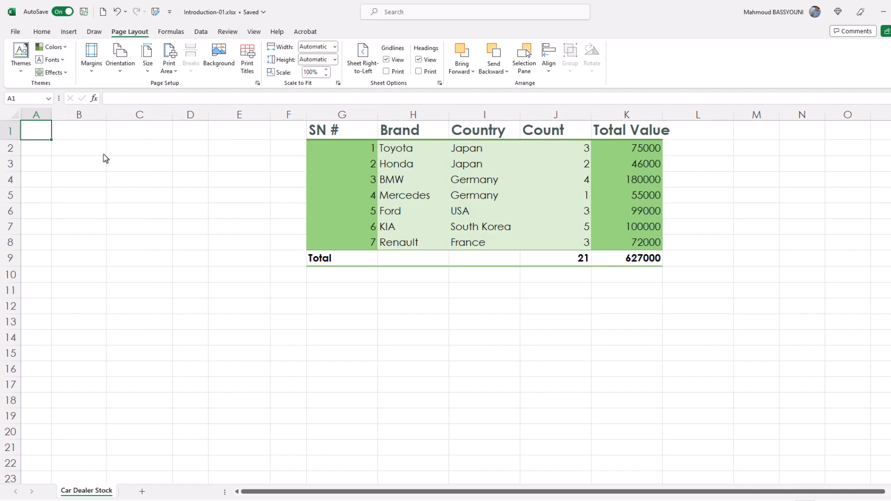
# Change the workbook's theme fonts to the Consolas-Verdana set and look over the available theme effects.
pyautogui.click(52, 59)
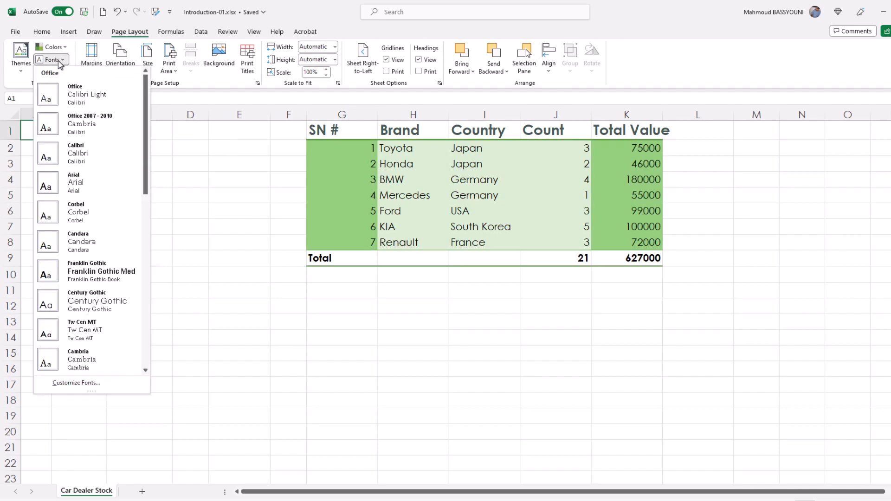
pyautogui.scroll(-6, 95, 195)
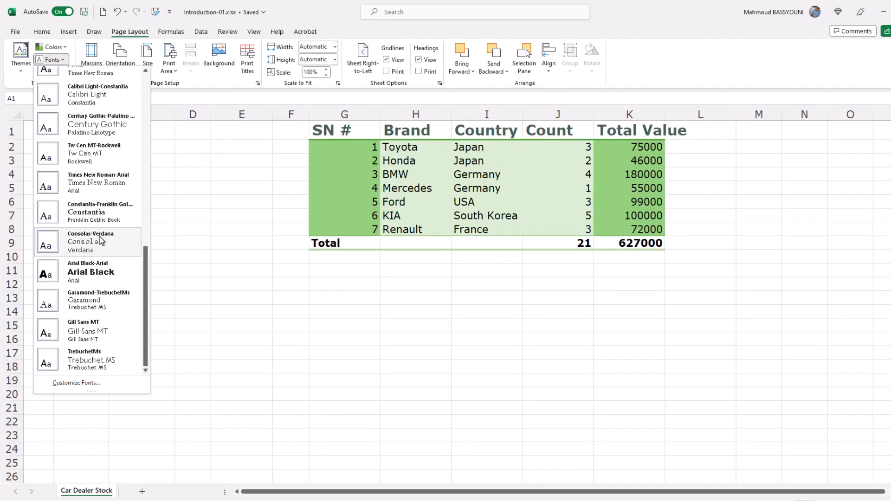
pyautogui.click(90, 243)
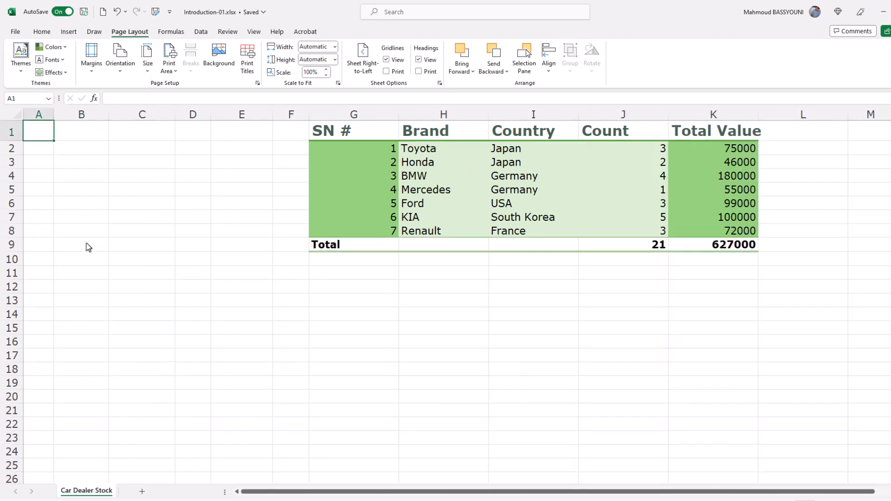
pyautogui.click(62, 73)
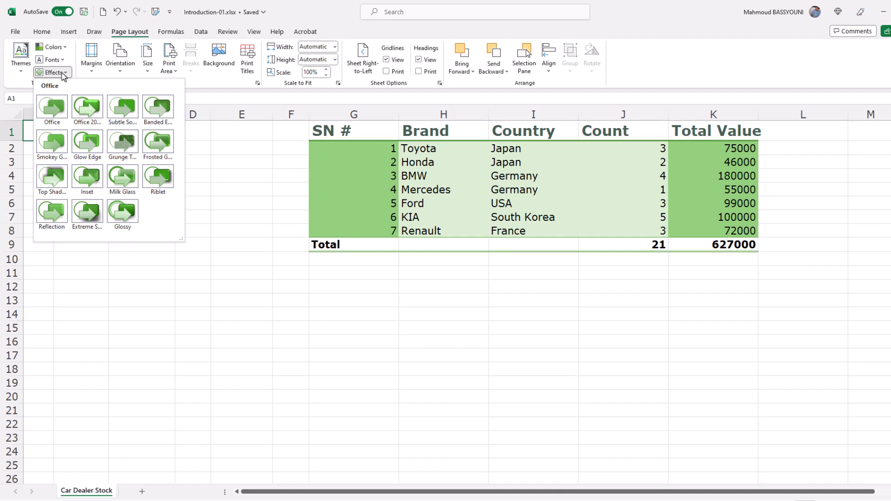
pyautogui.click(236, 170)
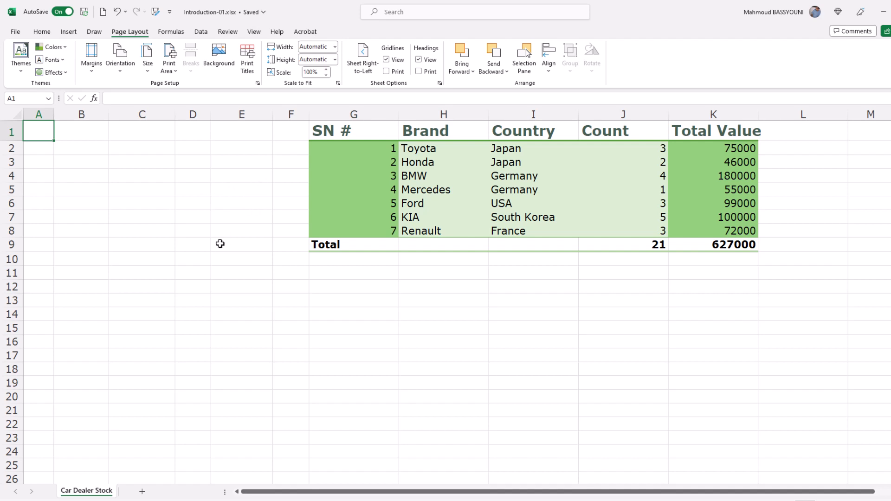
# Apply the Wisp theme from the Sales sheet and check how it affects the Car Dealer Stock sheet.
pyautogui.click(132, 492)
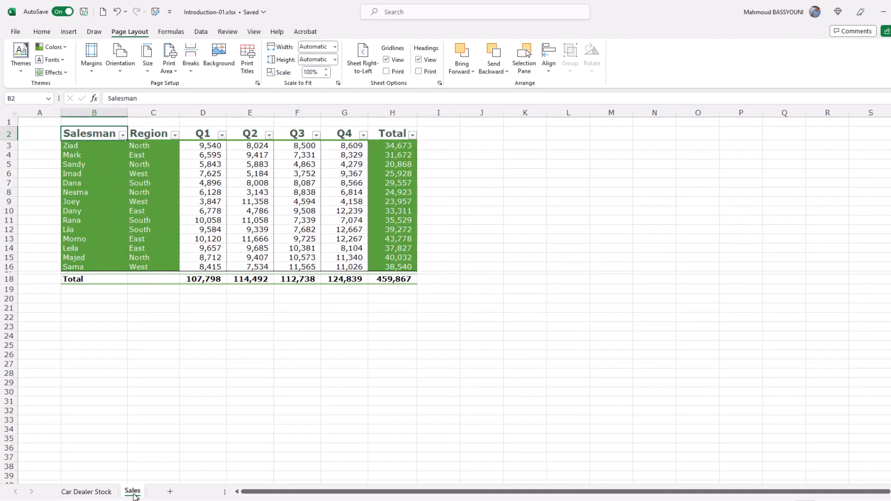
pyautogui.click(26, 74)
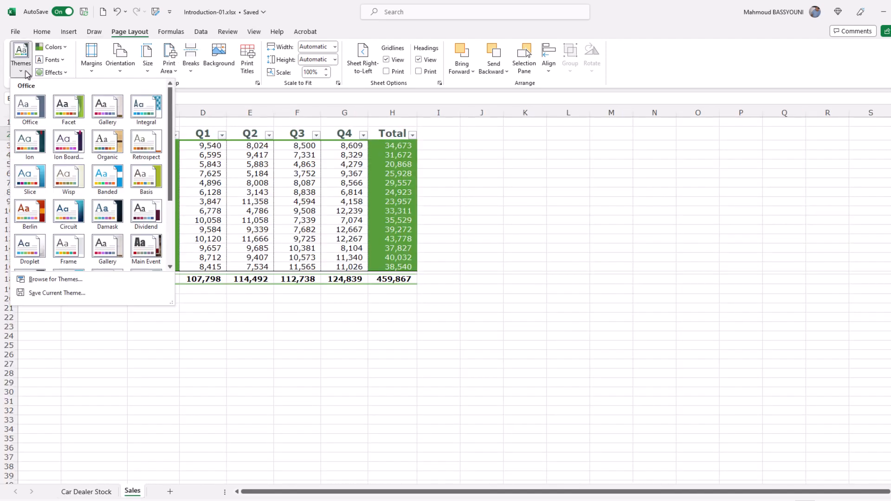
pyautogui.click(74, 182)
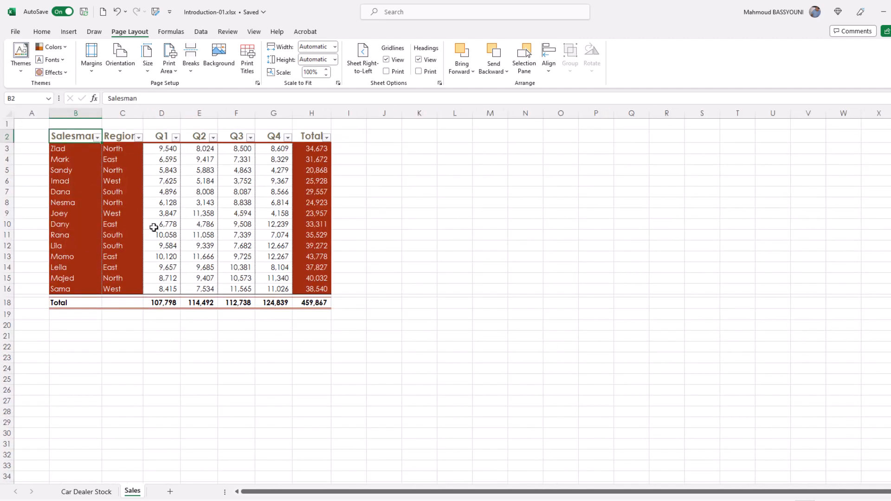
pyautogui.click(93, 493)
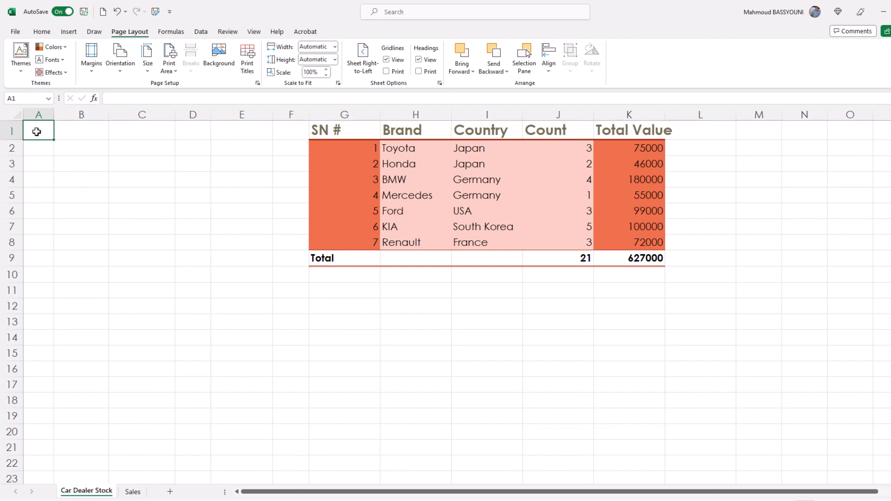
# Undo the Wisp theme change and return to the Car Dealer Stock sheet.
pyautogui.hotkey('ctrl', 'z')
pyautogui.hotkey('ctrl', 'z')
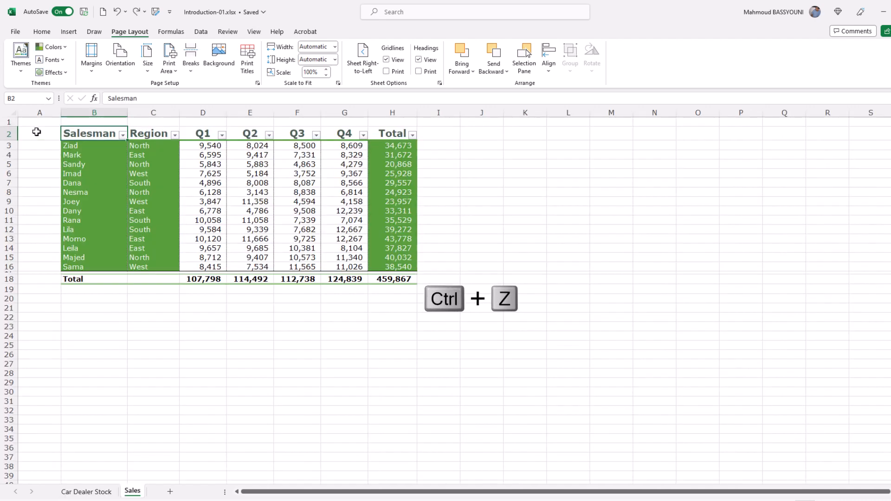
pyautogui.click(86, 491)
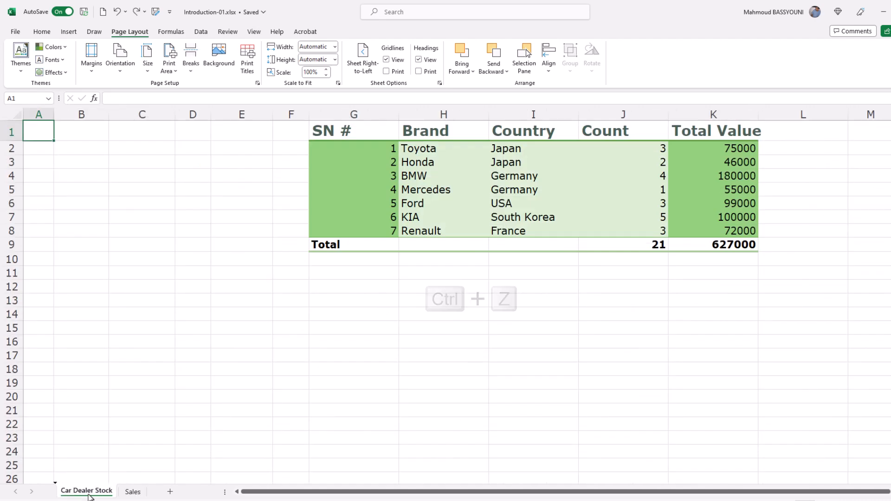
# Move the whole table from G1:K9 back to start in cell A1 and autofit the widths of columns A to E.
pyautogui.moveTo(344, 132); pyautogui.dragTo(637, 241)
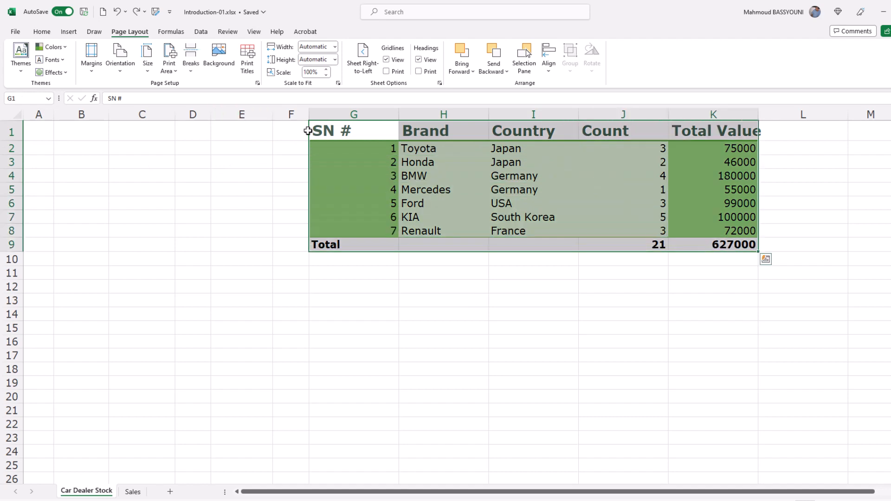
pyautogui.moveTo(309, 130); pyautogui.dragTo(32, 141)
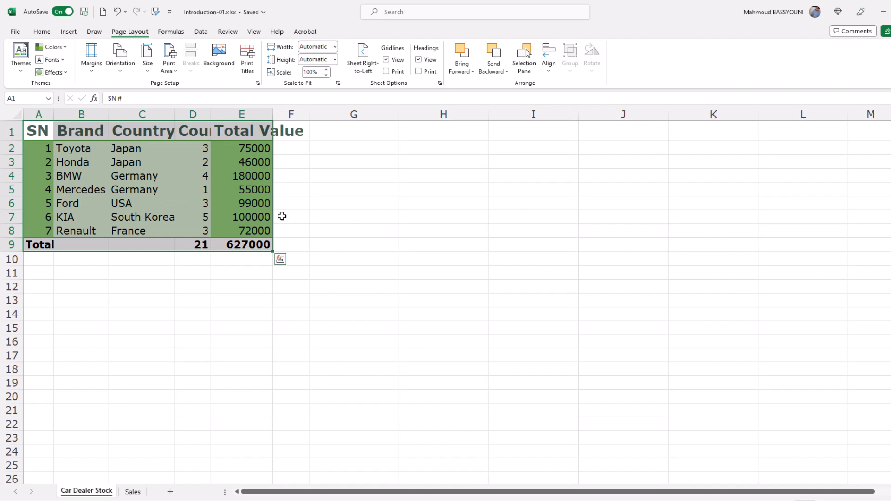
pyautogui.click(38, 114)
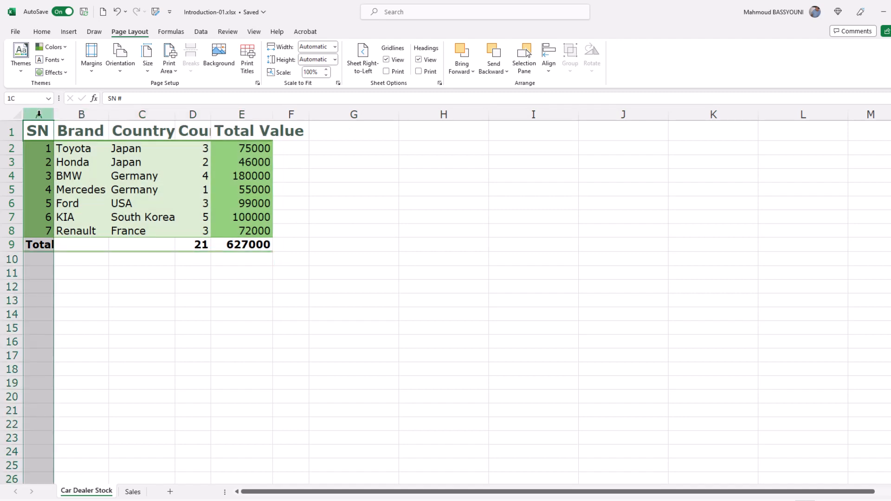
pyautogui.moveTo(39, 114); pyautogui.dragTo(242, 116)
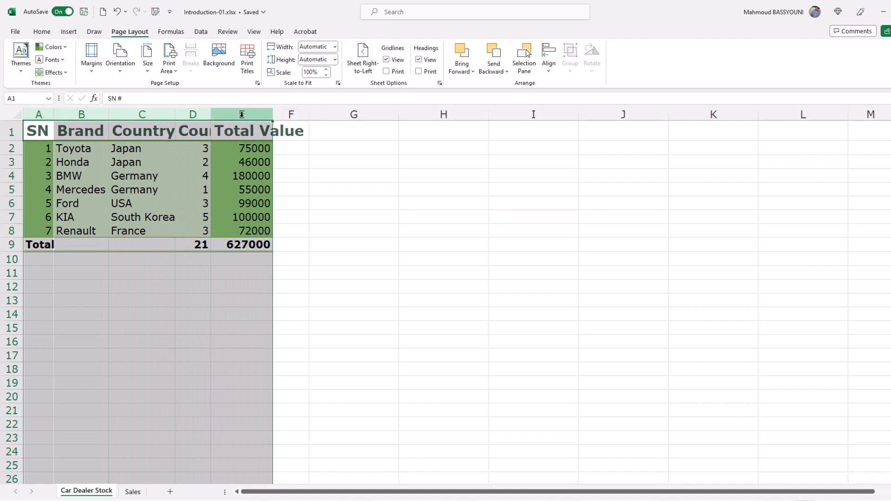
pyautogui.doubleClick(176, 114)
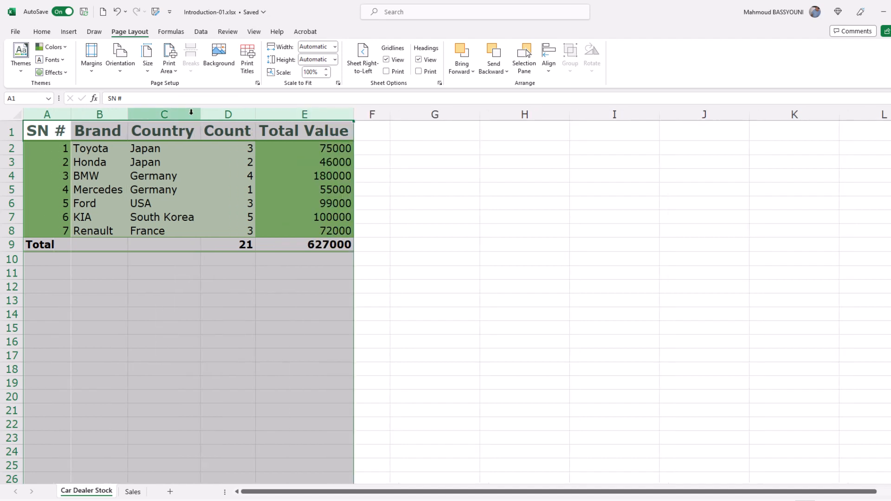
pyautogui.click(373, 144)
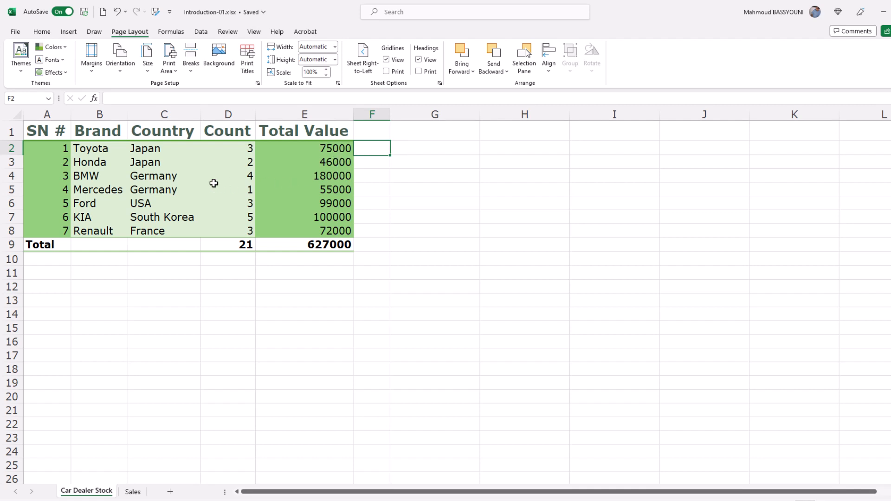
# Set the font of the serial numbers in A2:A8 to Arial Black.
pyautogui.click(37, 148)
pyautogui.moveTo(37, 148); pyautogui.dragTo(40, 231)
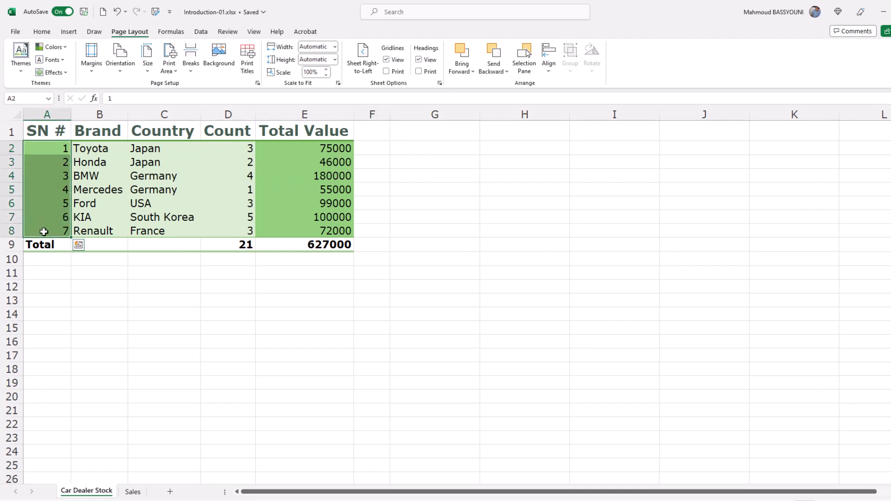
pyautogui.click(44, 34)
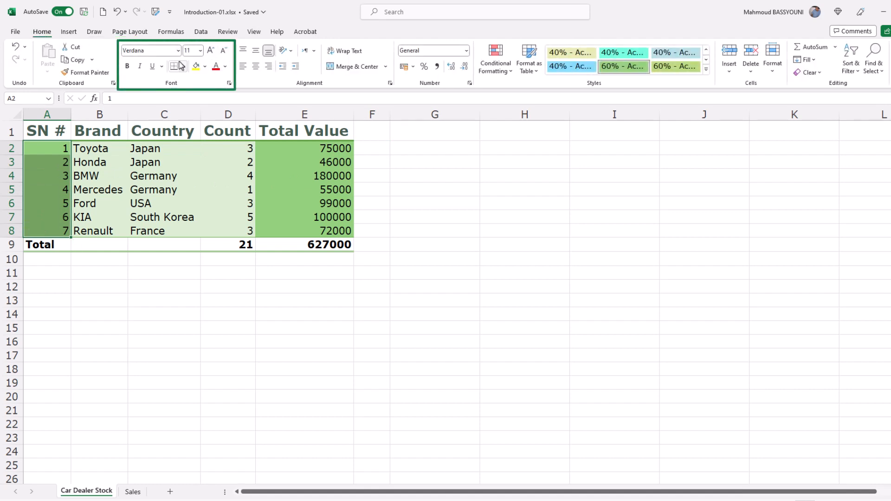
pyautogui.click(178, 50)
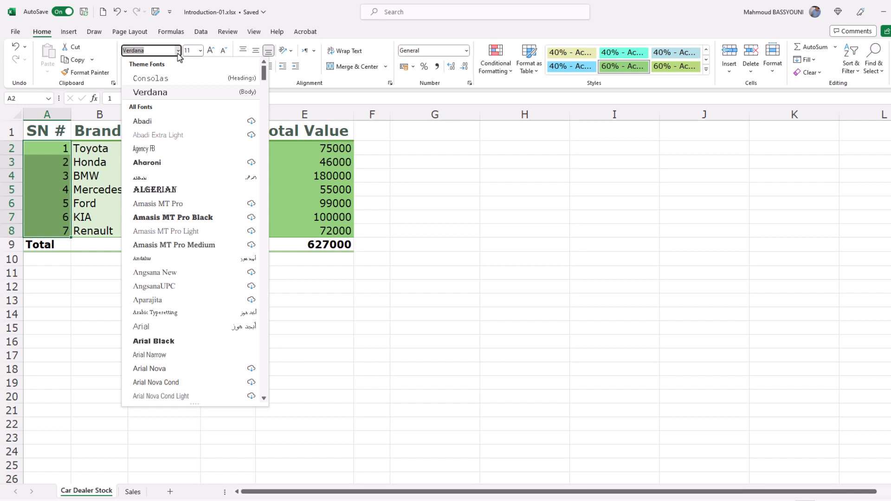
pyautogui.click(168, 343)
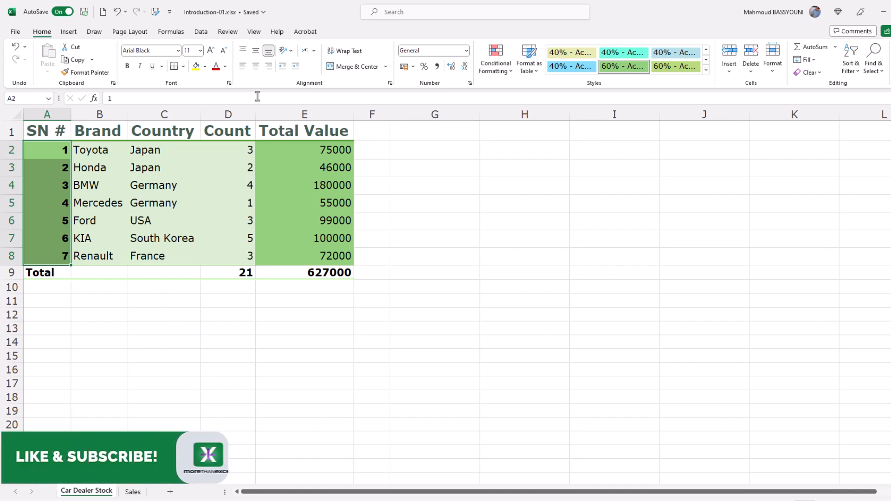
# Increase the font size of the serial numbers in A2:A8 to 14.
pyautogui.click(211, 50)
pyautogui.click(212, 50)
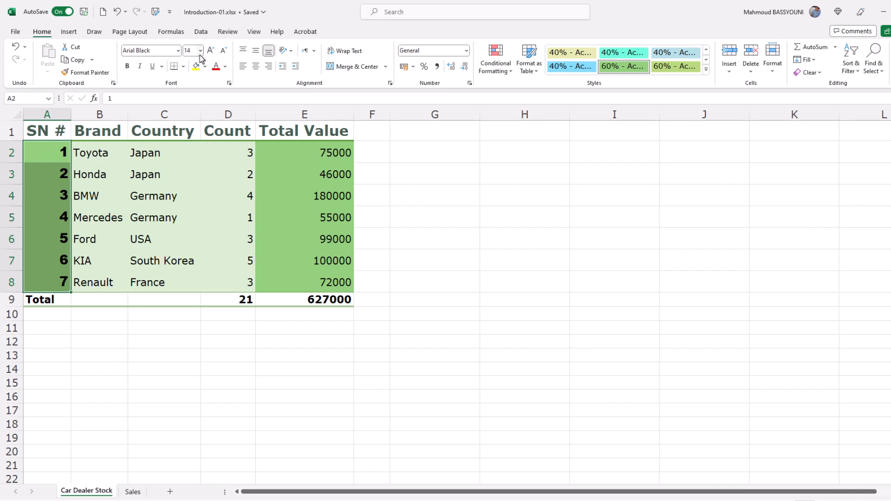
pyautogui.click(199, 53)
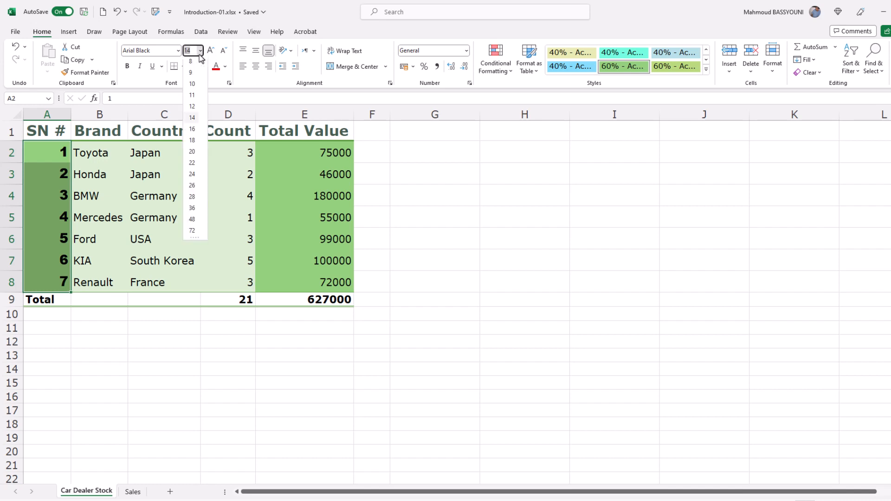
pyautogui.click(194, 122)
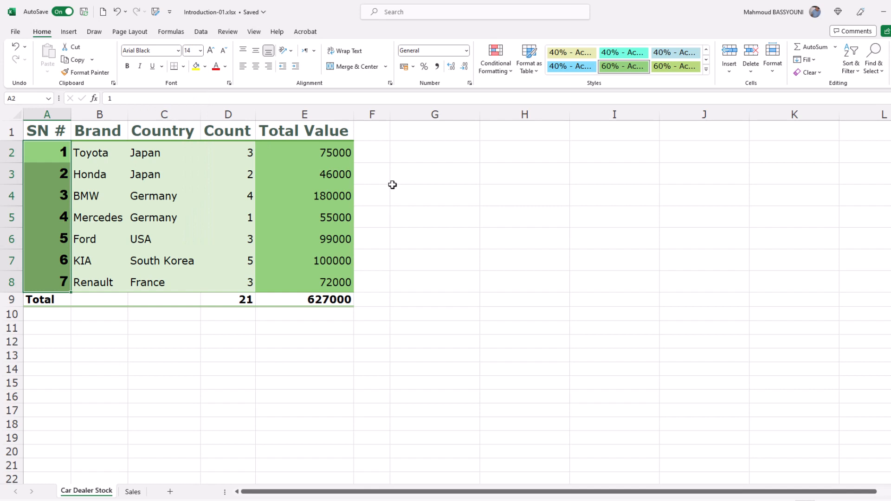
# Color the serial numbers in A2:A8 with the darkest gray shade of the white theme color and center them horizontally.
pyautogui.click(226, 71)
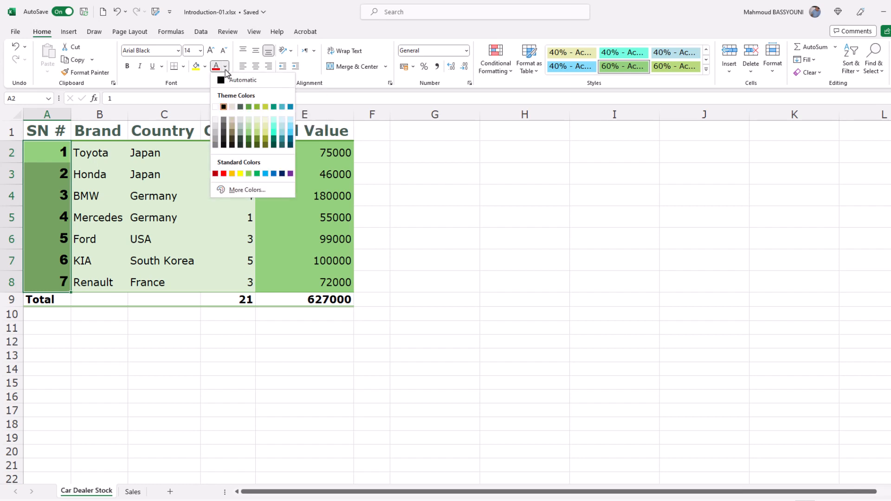
pyautogui.click(215, 145)
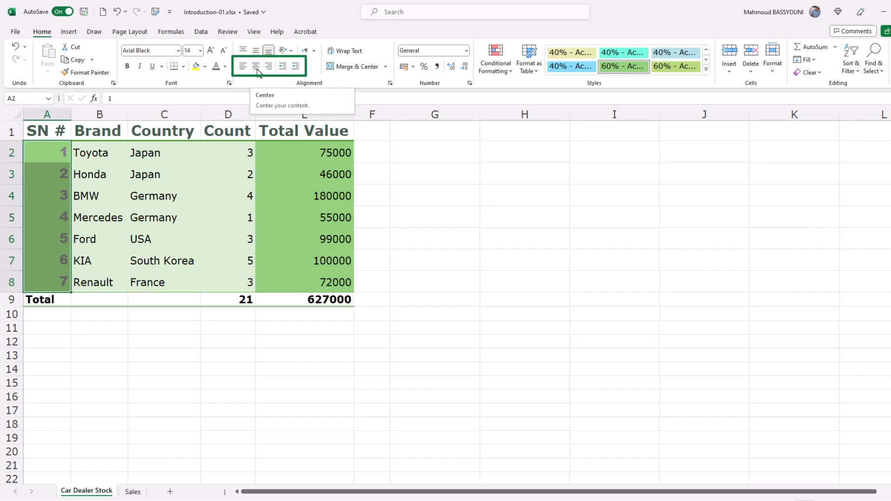
pyautogui.click(257, 67)
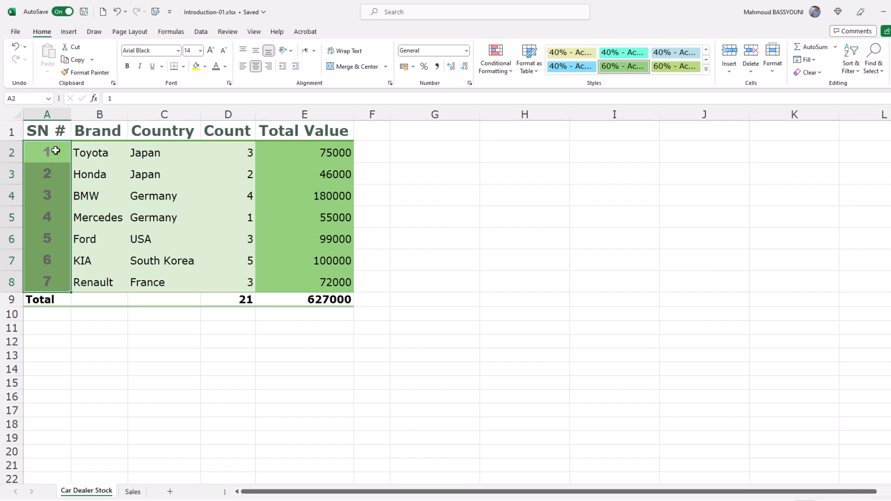
# Align the contents of cells B2:E8 vertically to the middle of their rows.
pyautogui.click(107, 153)
pyautogui.moveTo(108, 153)
pyautogui.mouseDown()
pyautogui.moveTo(223, 237)
pyautogui.moveTo(319, 285)
pyautogui.mouseUp()
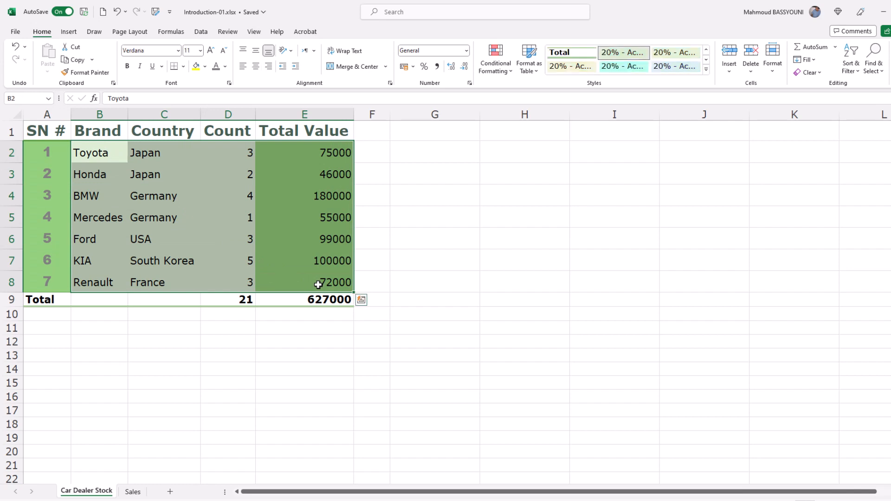
pyautogui.click(256, 55)
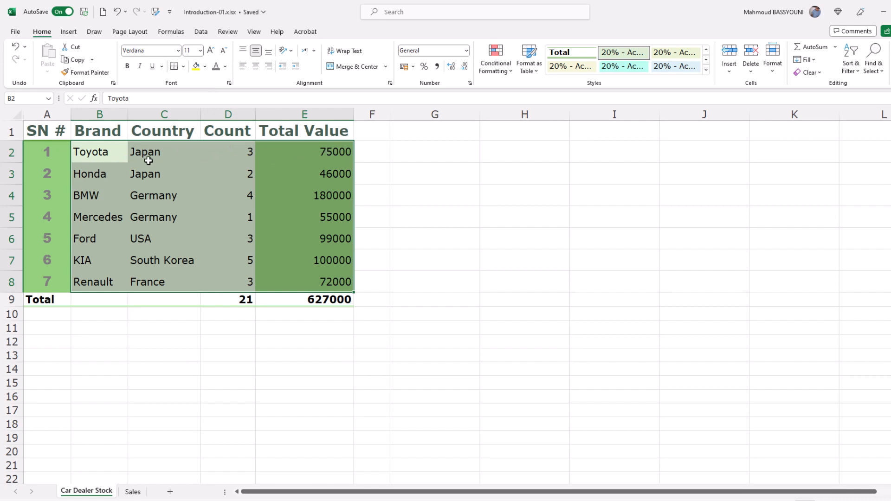
pyautogui.click(269, 51)
pyautogui.click(256, 52)
pyautogui.click(255, 52)
pyautogui.click(255, 52)
# Make the Total Value figures in E2:E8 bold.
pyautogui.click(314, 150)
pyautogui.moveTo(314, 150); pyautogui.dragTo(307, 277)
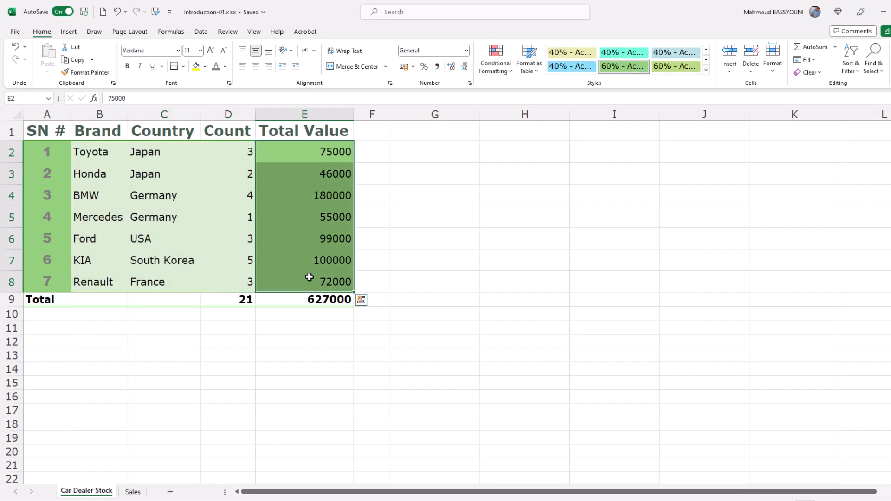
pyautogui.click(126, 68)
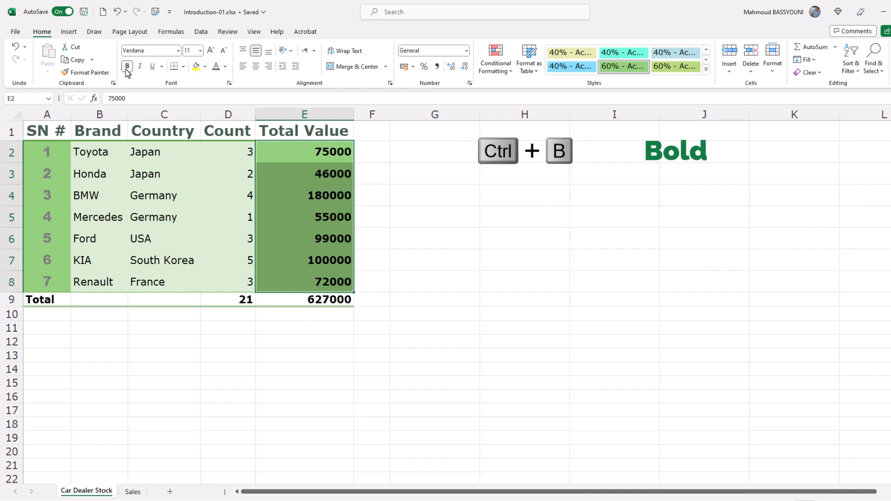
pyautogui.hotkey('ctrl', 'b')
pyautogui.hotkey('ctrl', 'b')
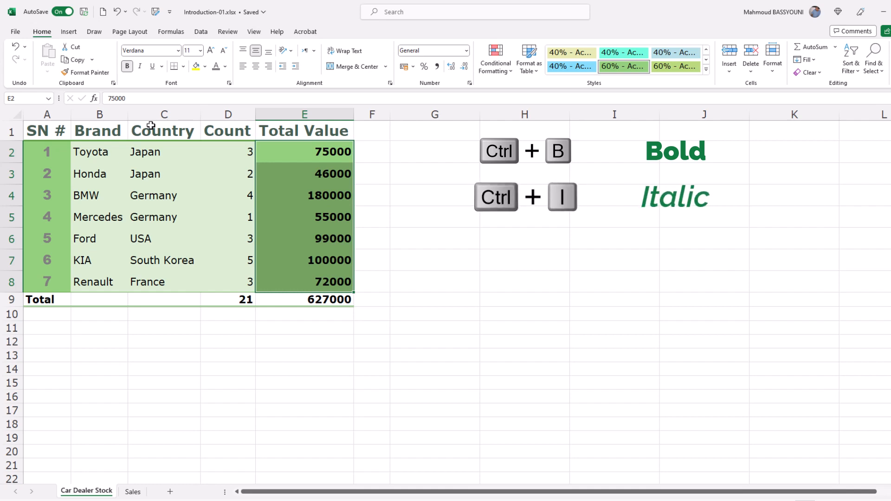
# Italicize the Total Value figures in E2:E8, try underlining them, and undo the underline.
pyautogui.hotkey('ctrl', 'i')
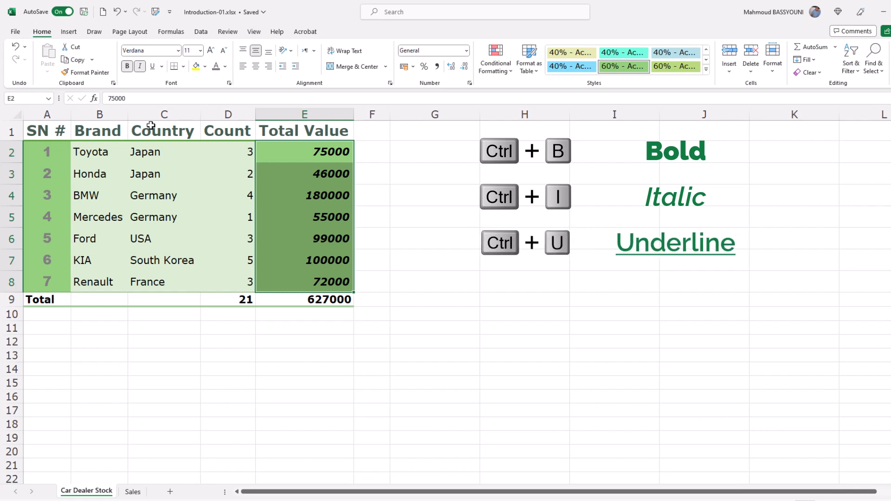
pyautogui.hotkey('ctrl', 'u')
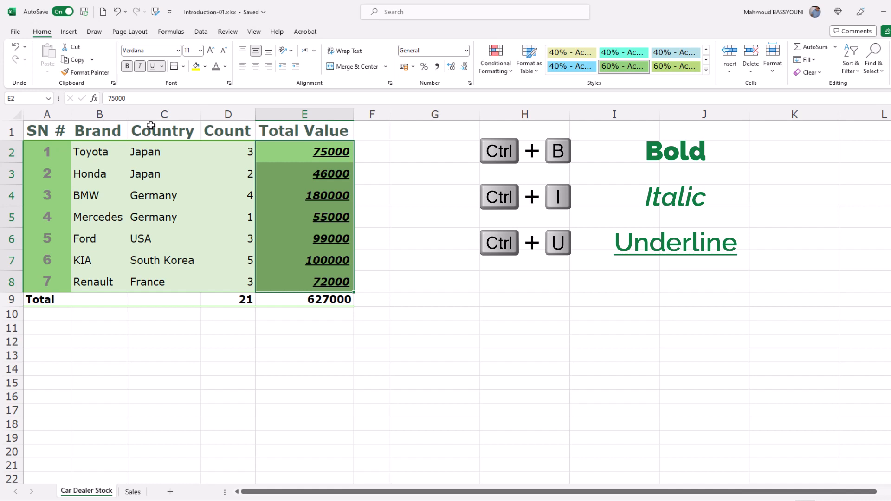
pyautogui.hotkey('ctrl', 'z')
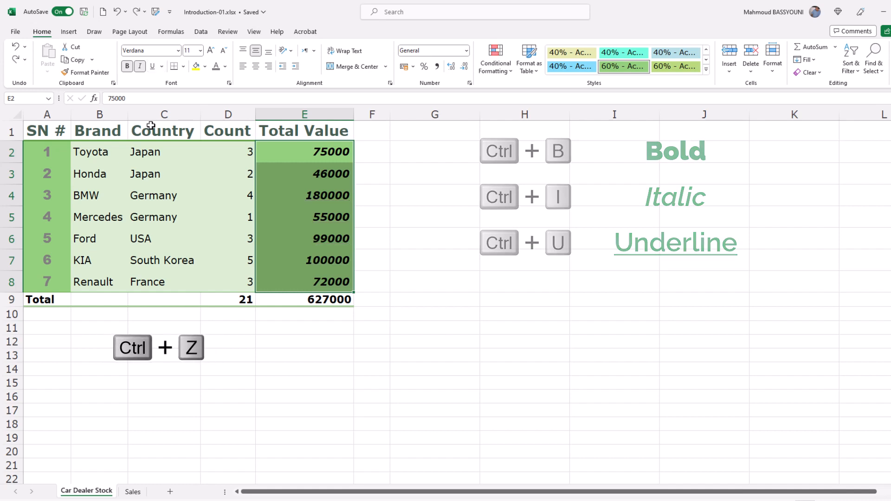
# Undo the italics on the Total Value figures in E2:E8.
pyautogui.hotkey('ctrl', 'z')
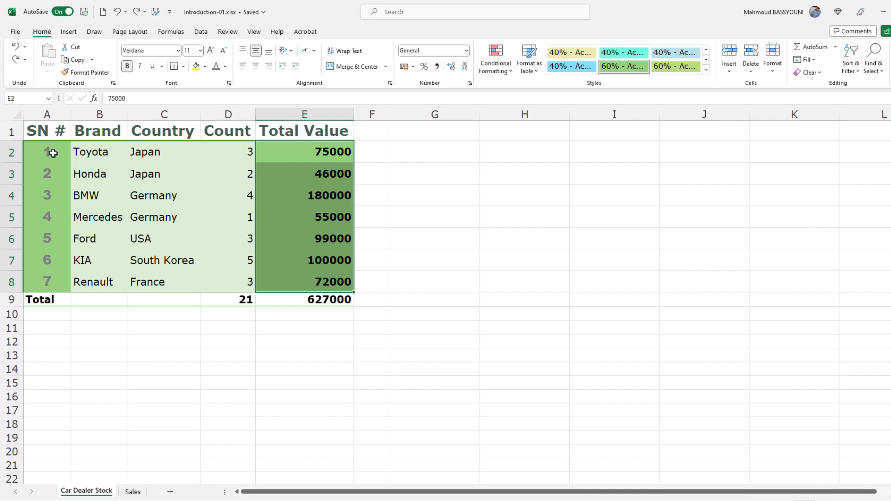
# Try applying All Borders to the data cells A2:E8, and undo the borders.
pyautogui.moveTo(48, 151); pyautogui.dragTo(339, 280)
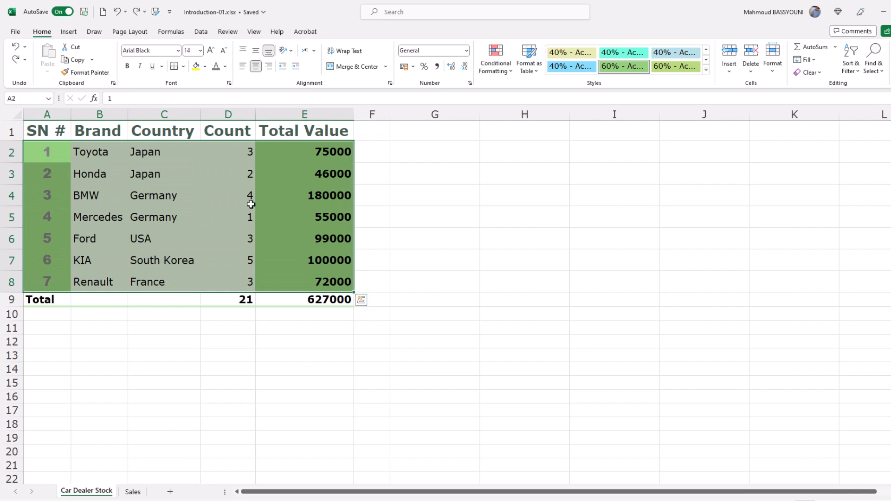
pyautogui.click(184, 66)
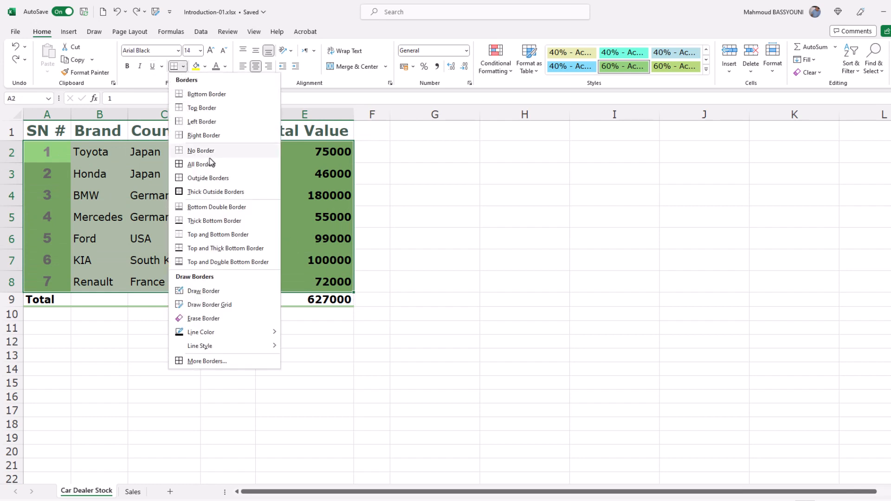
pyautogui.click(226, 166)
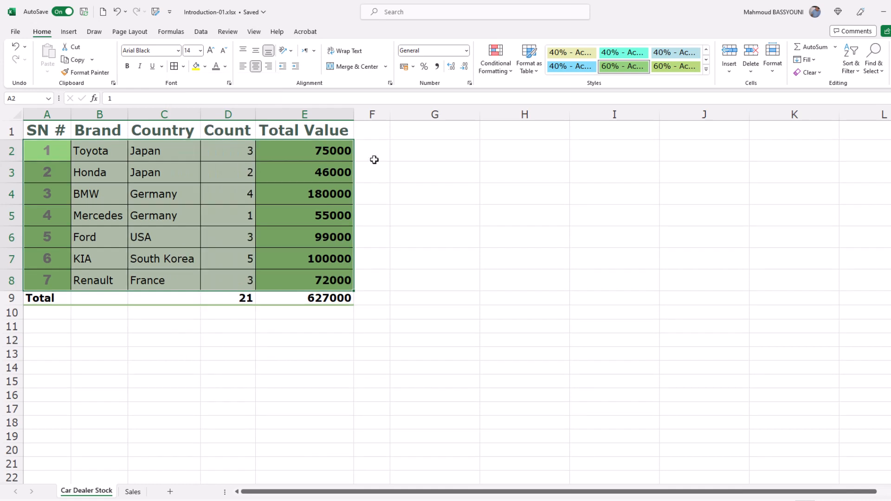
pyautogui.click(428, 146)
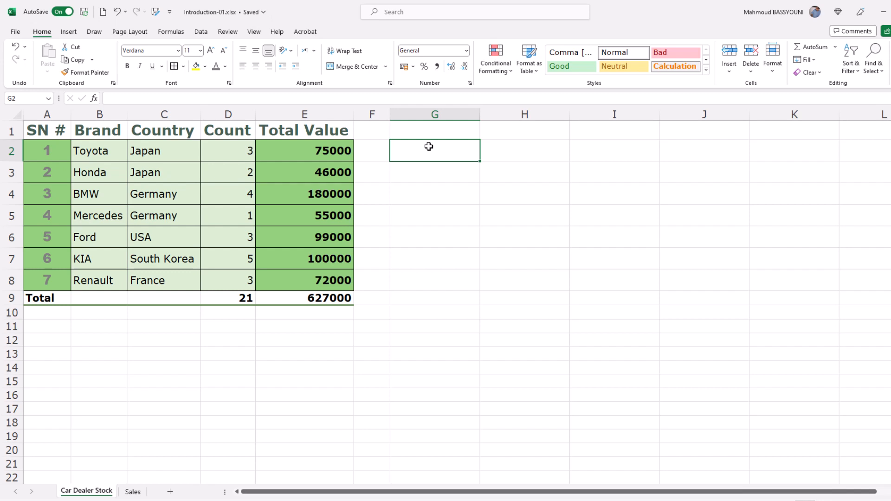
pyautogui.hotkey('ctrl', 'z')
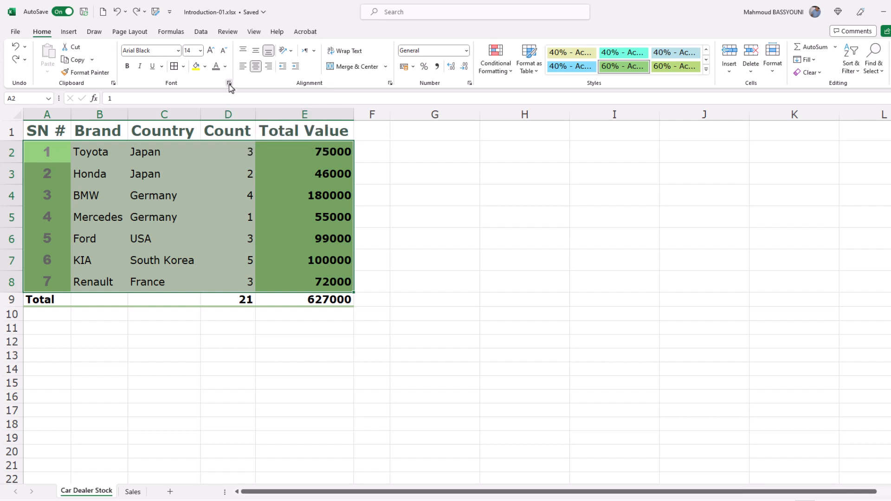
pyautogui.click(229, 83)
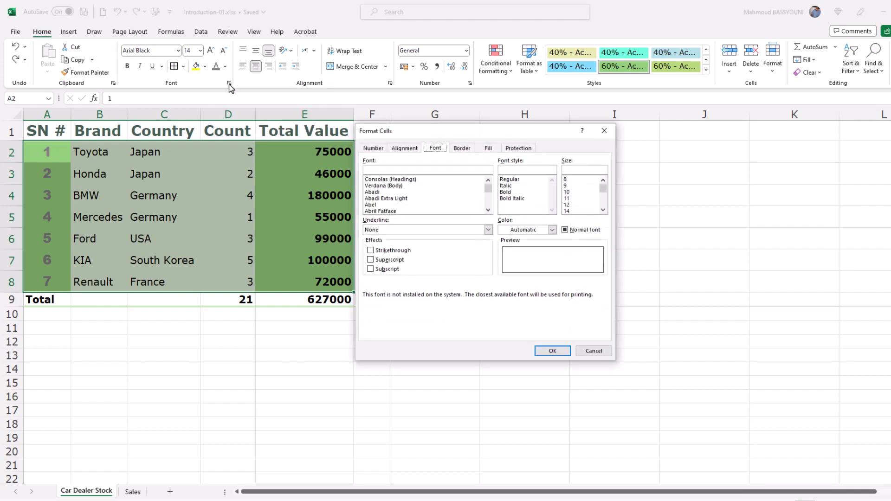
pyautogui.click(373, 148)
pyautogui.click(604, 130)
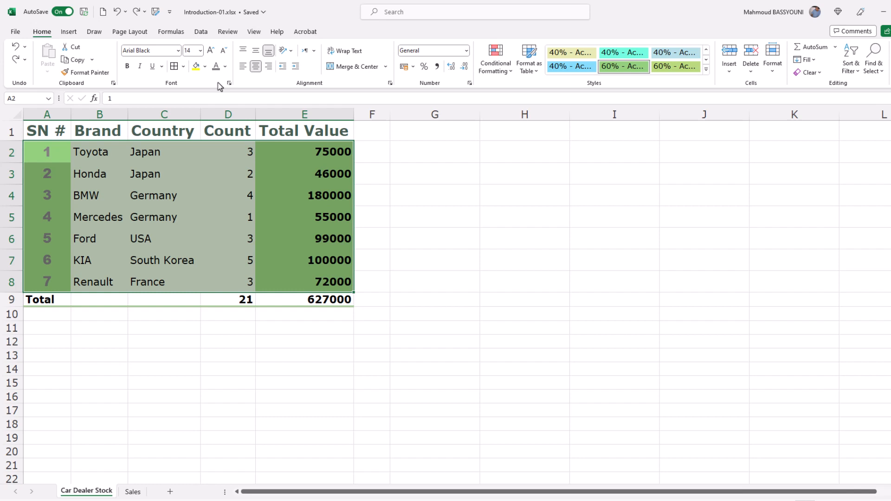
# Open the Format Cells dialog for A2:E8 and review its Number, Alignment, Font, Border and Fill settings.
pyautogui.hotkey('ctrl', '1')
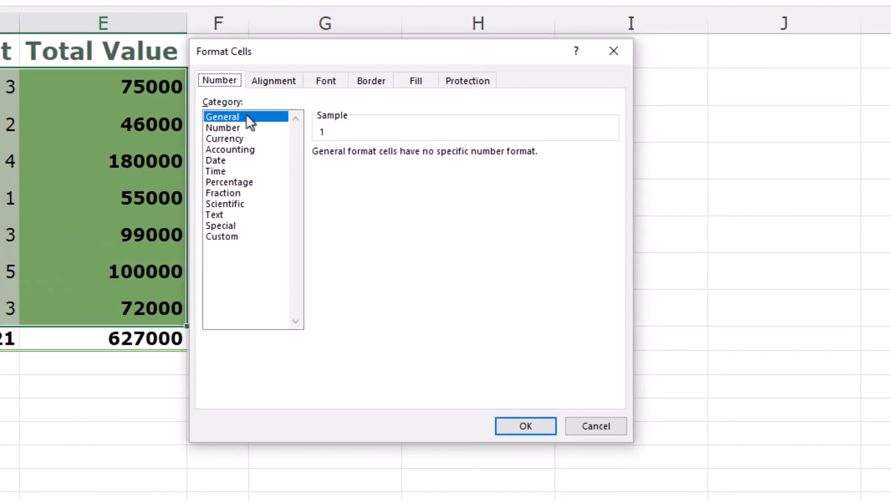
pyautogui.click(275, 81)
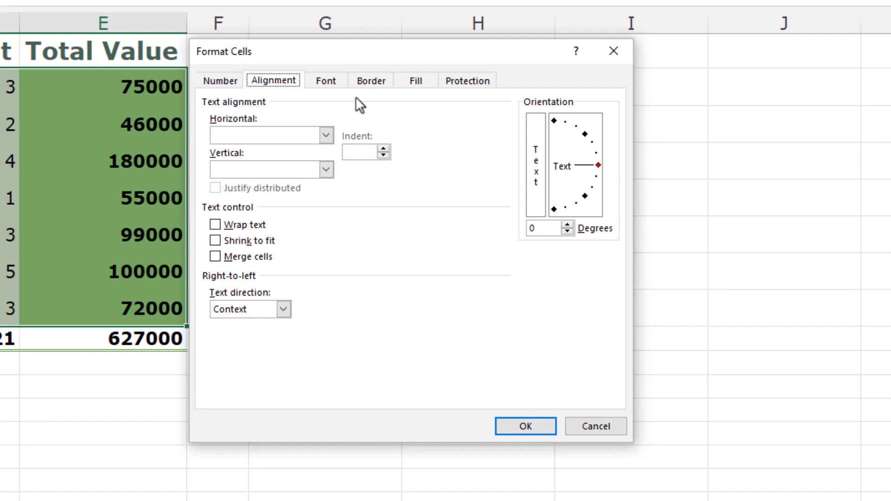
pyautogui.click(326, 81)
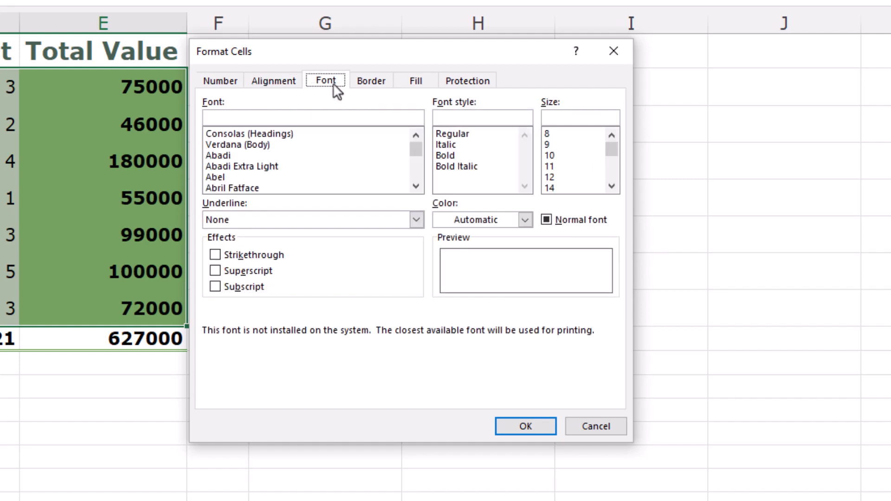
pyautogui.click(371, 82)
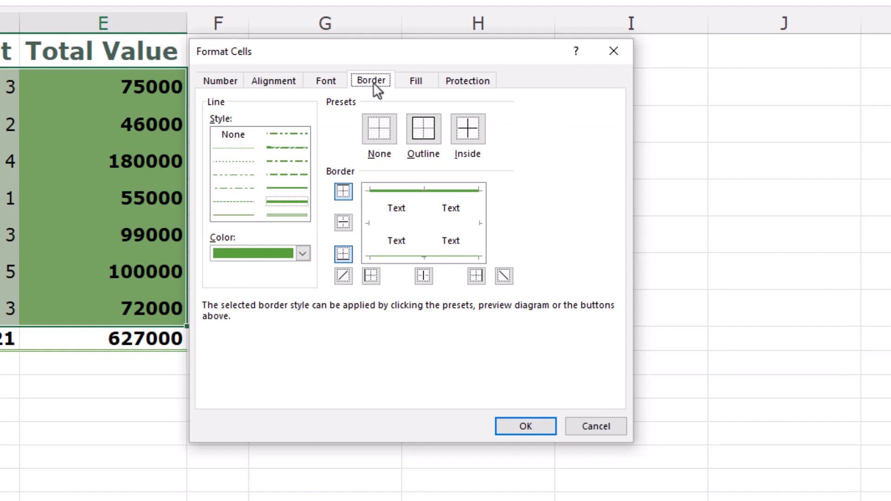
pyautogui.click(416, 81)
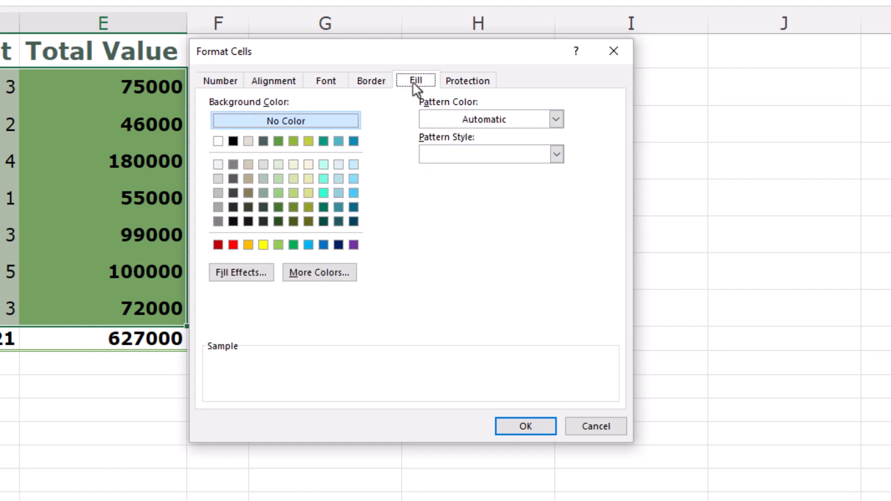
# Set thin solid inside horizontal borders for A2:E8 in the darkest gray shade of the white theme color.
pyautogui.click(370, 83)
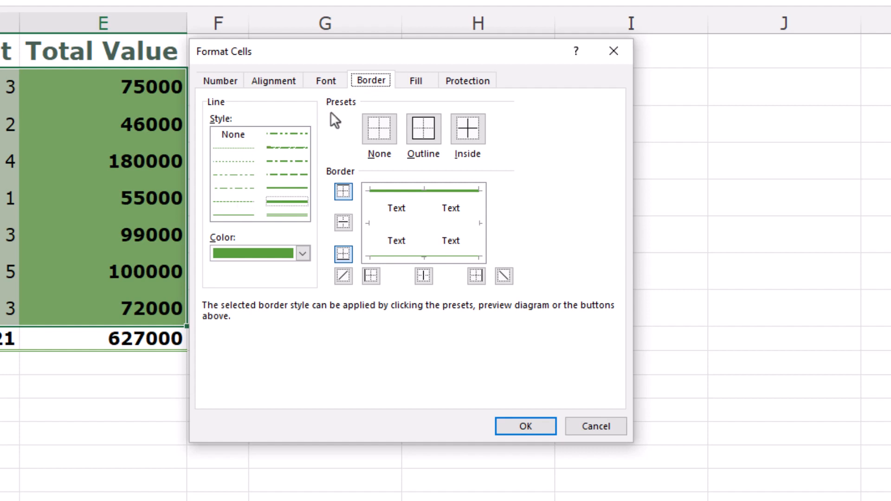
pyautogui.click(239, 215)
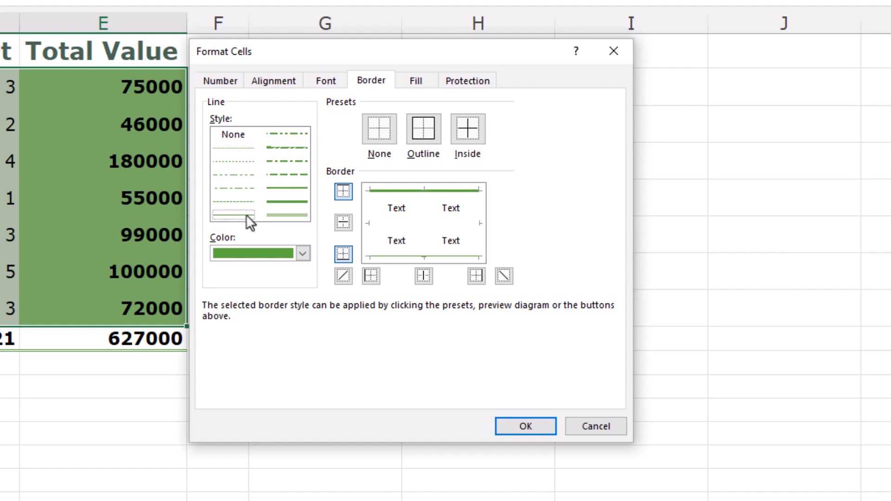
pyautogui.click(302, 252)
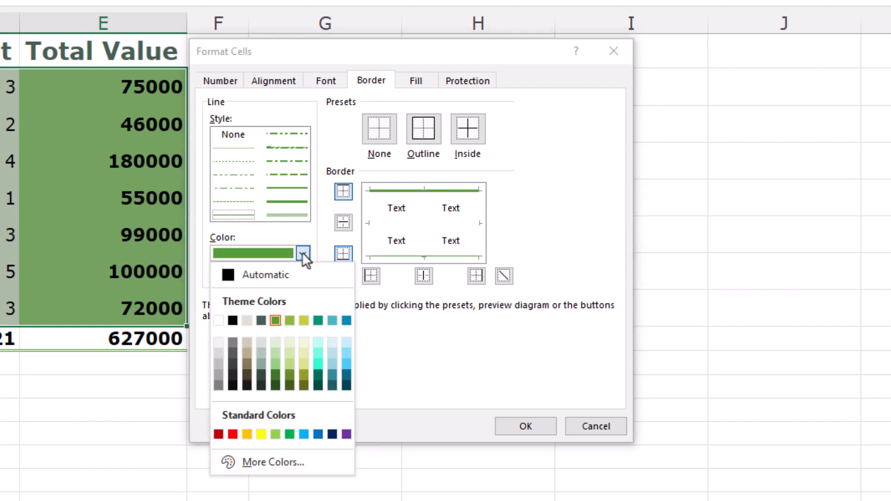
pyautogui.click(219, 386)
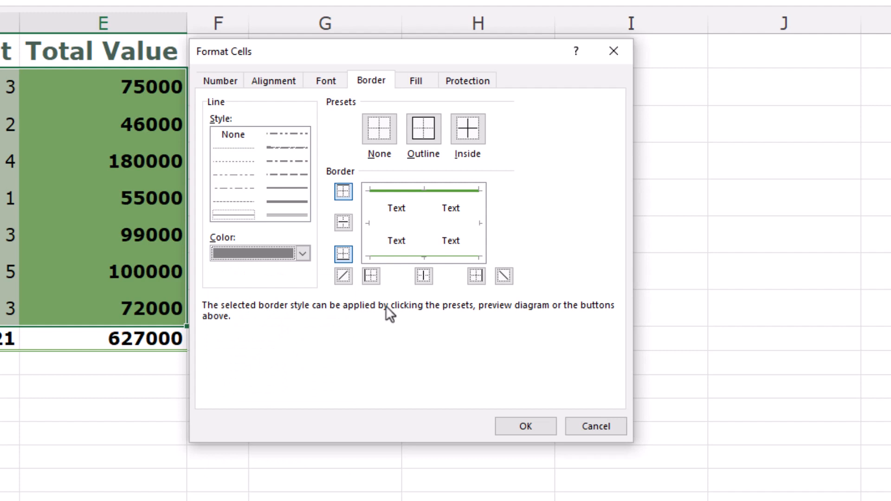
pyautogui.click(463, 222)
# Set dotted gray inside vertical borders for A2:E8, apply the border settings, and deselect the table.
pyautogui.click(241, 162)
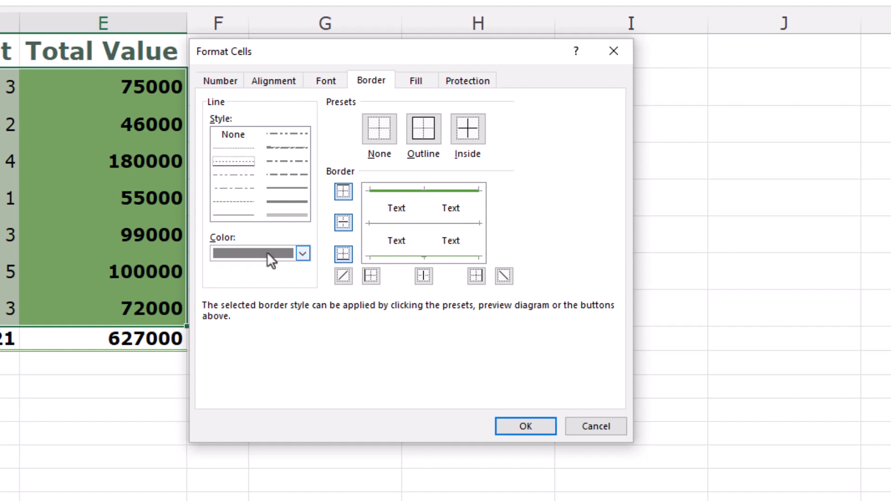
pyautogui.click(426, 205)
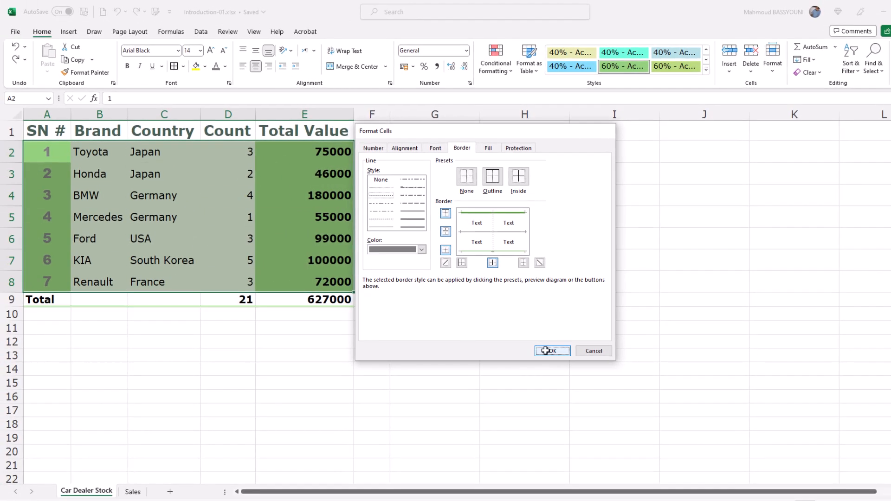
pyautogui.click(546, 351)
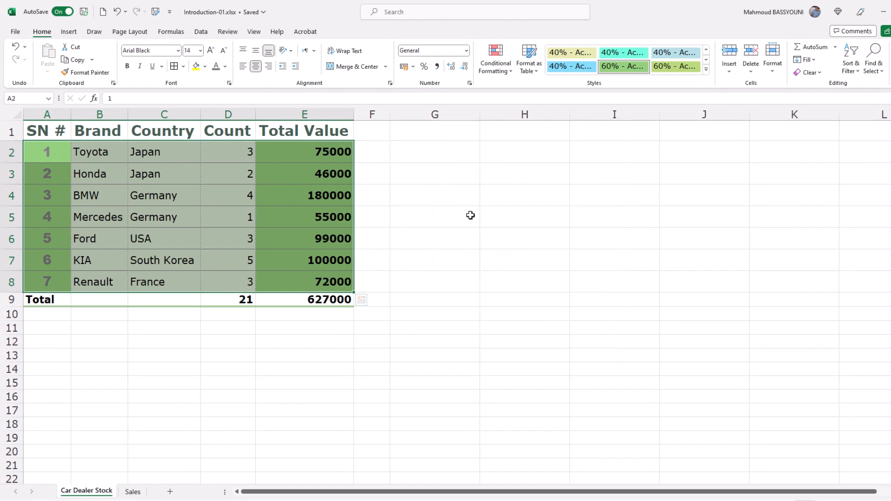
pyautogui.click(424, 153)
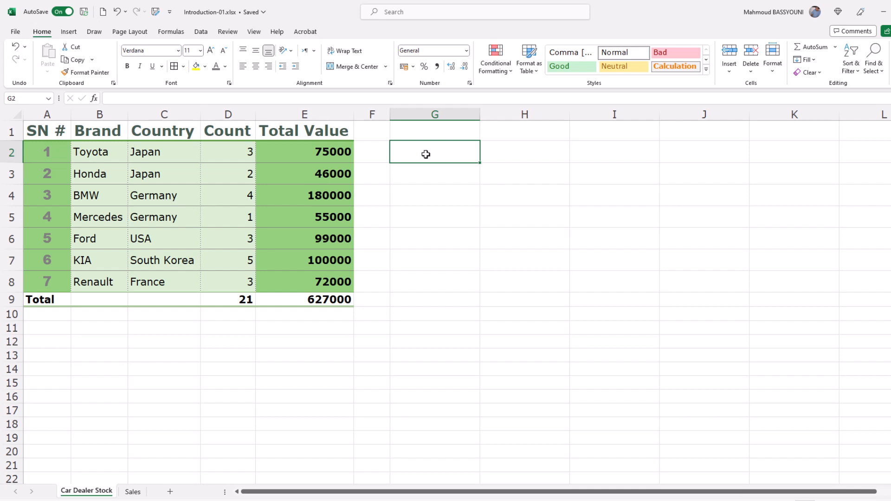